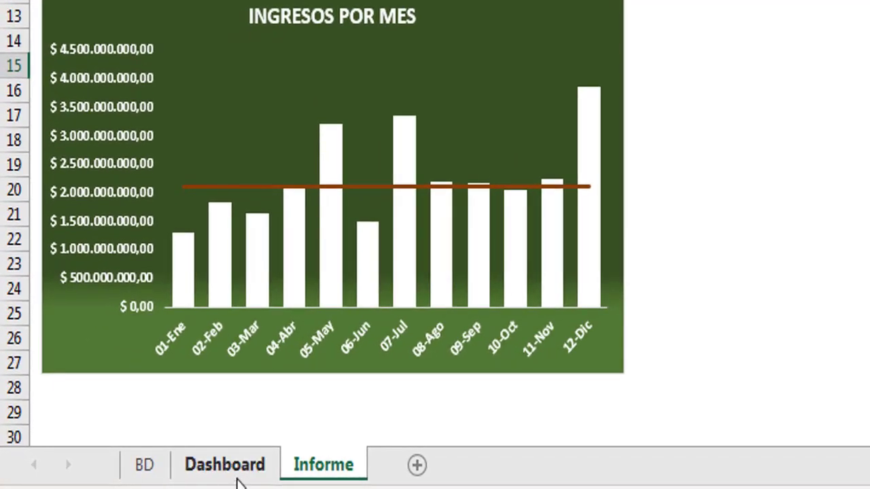
On the Dashboard sheet, add a 1-% header in D7 and give D7:D11 All Borders
{"action": "left_click", "coordinate": [119, 476]}
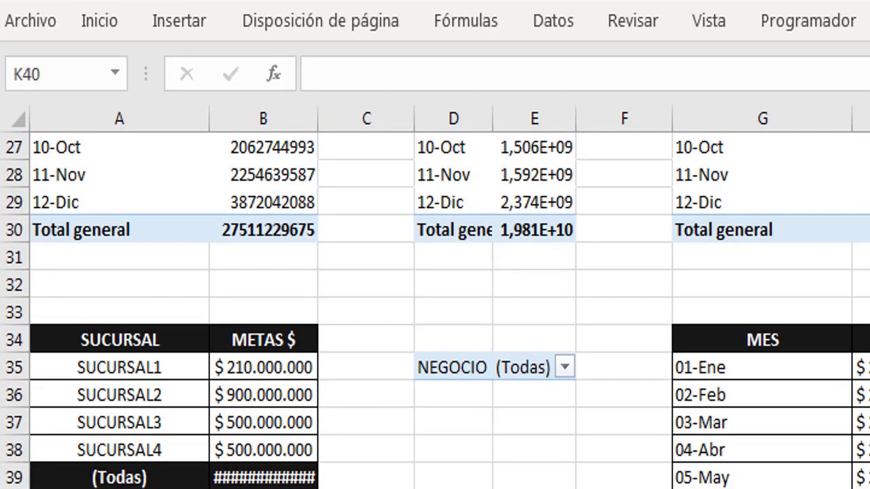
{"action": "scroll", "coordinate": [435, 306], "scroll_direction": "up", "scroll_amount": 5}
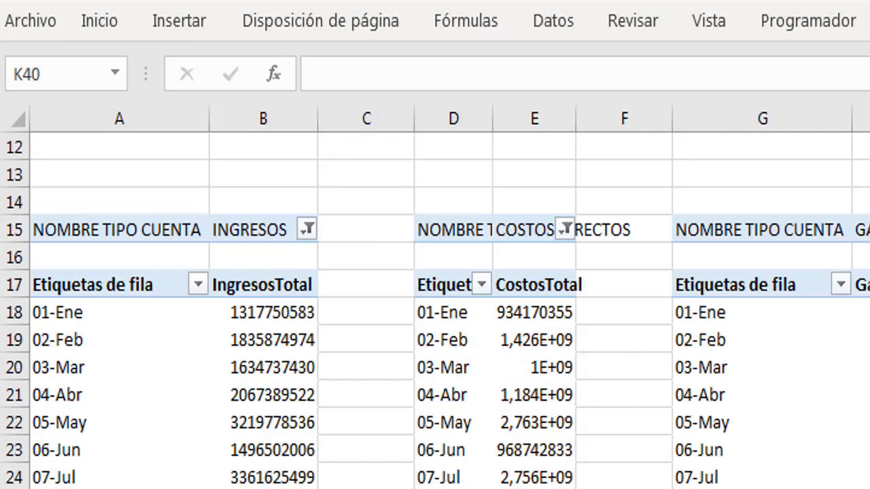
{"action": "scroll", "coordinate": [435, 305], "scroll_direction": "up", "scroll_amount": 4}
{"action": "left_click", "coordinate": [471, 322]}
{"action": "type", "text": "1-%"}
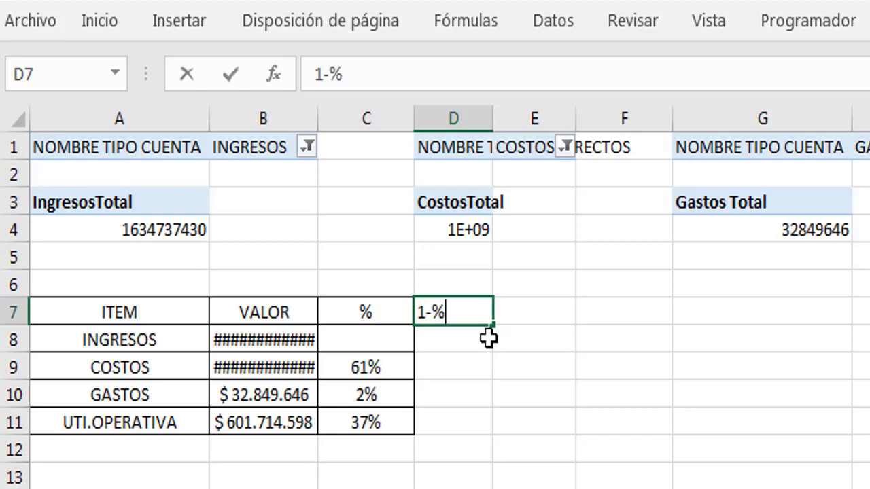
{"action": "key", "text": "Return"}
{"action": "key", "text": "Up"}
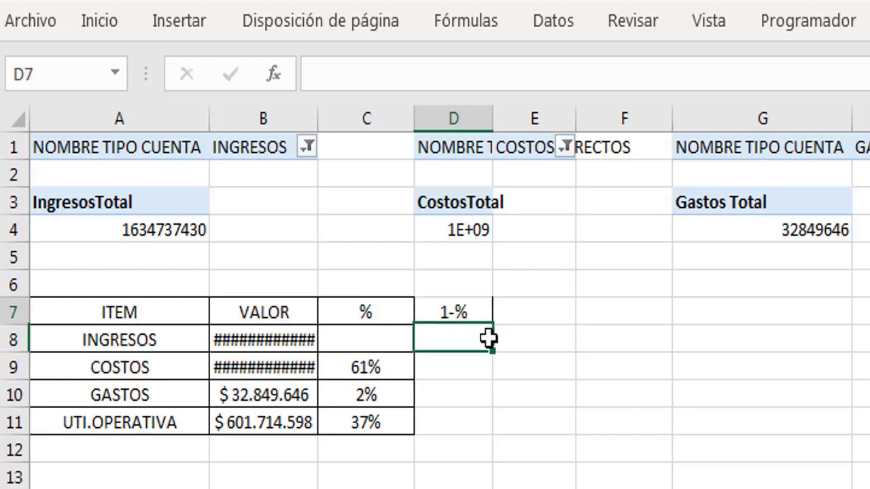
{"action": "key", "text": "Left"}
{"action": "key", "text": "Right"}
{"action": "key", "text": "shift+Down"}
{"action": "key", "text": "shift+Down"}
{"action": "key", "text": "shift+Down"}
{"action": "key", "text": "shift+Down"}
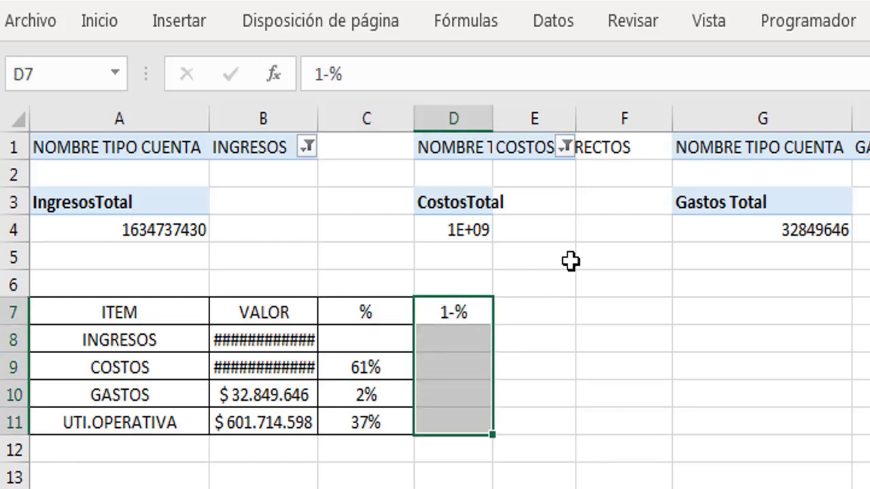
{"action": "left_click", "coordinate": [124, 21]}
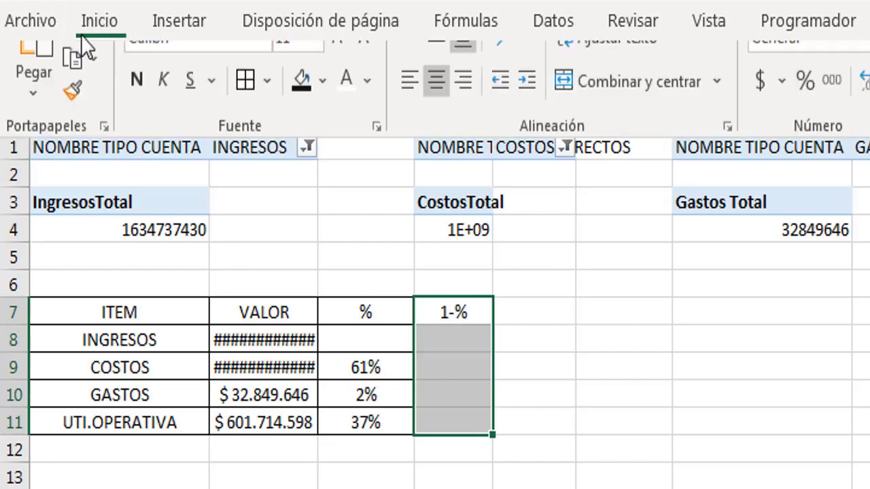
{"action": "left_click", "coordinate": [246, 115]}
Make the A7:D7 header row bold with black fill and white font
{"action": "left_click_drag", "start_coordinate": [475, 313], "coordinate": [103, 313]}
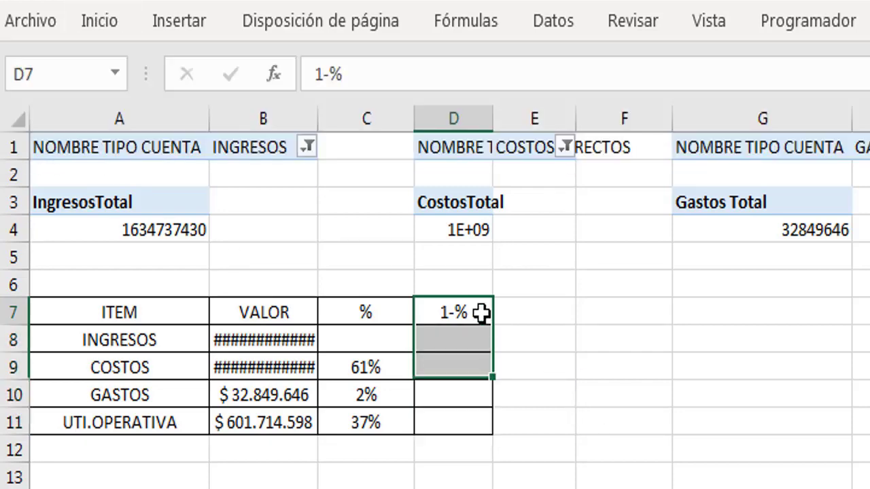
{"action": "key", "text": "ctrl+n"}
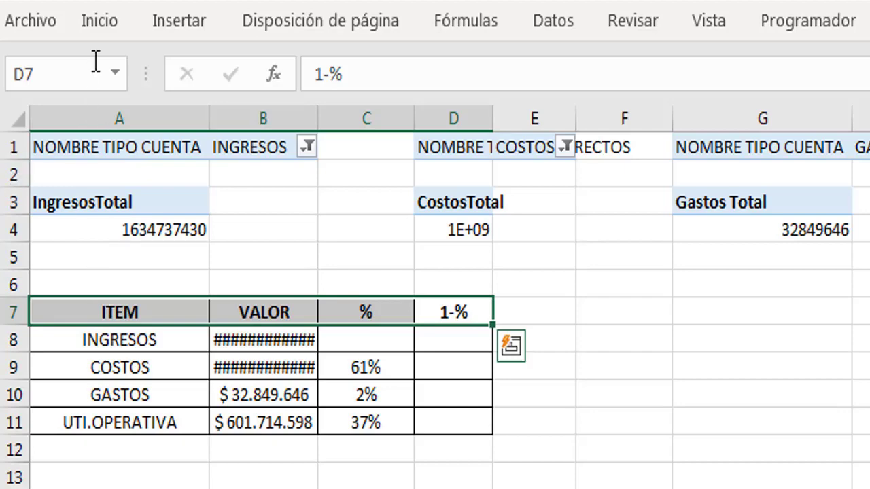
{"action": "left_click", "coordinate": [140, 20]}
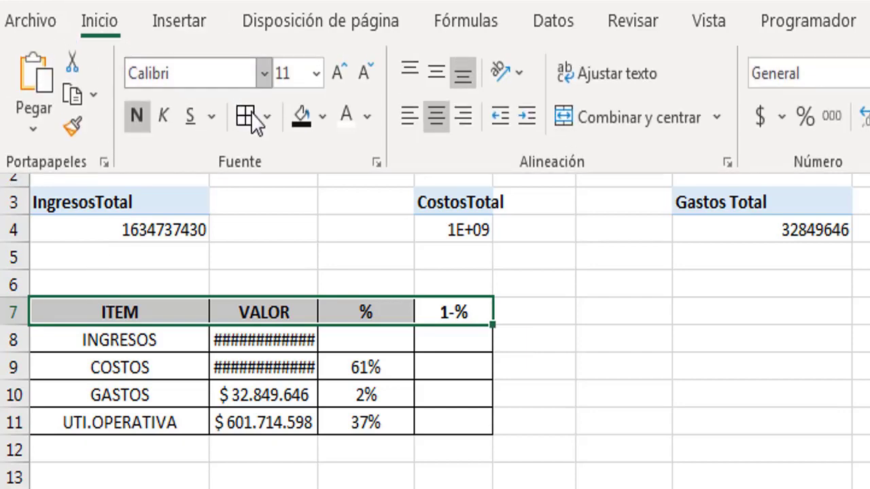
{"action": "left_click", "coordinate": [301, 116]}
{"action": "left_click", "coordinate": [352, 129]}
Enter =1-C9 in D9 and fill it down to D11
{"action": "left_click", "coordinate": [484, 348]}
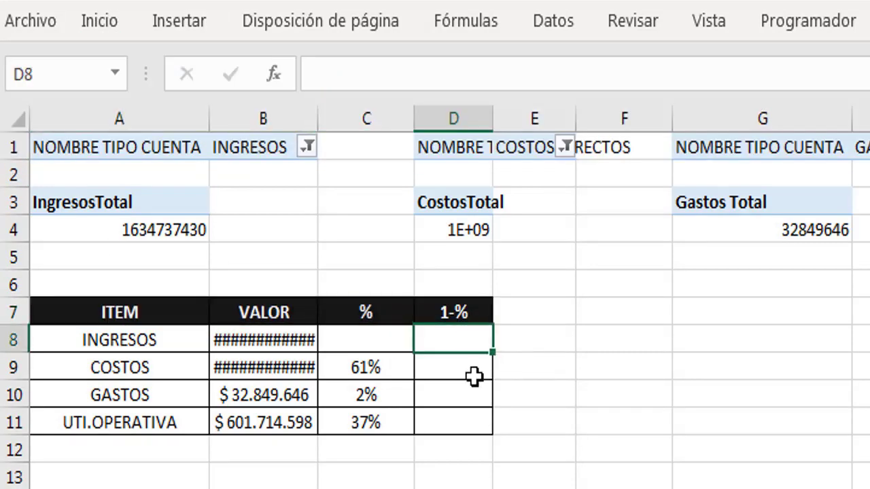
{"action": "left_click", "coordinate": [452, 371]}
{"action": "type", "text": "=1"}
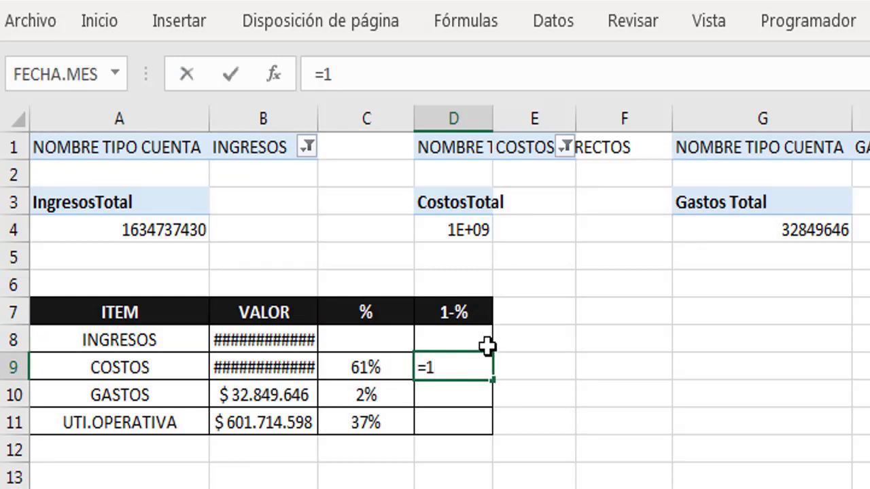
{"action": "type", "text": "-"}
{"action": "key", "text": "Left"}
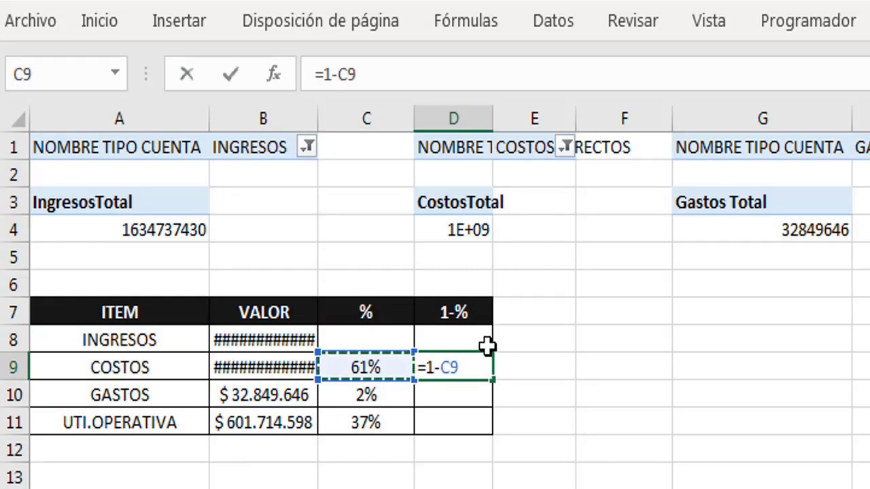
{"action": "key", "text": "Return"}
{"action": "key", "text": "Up"}
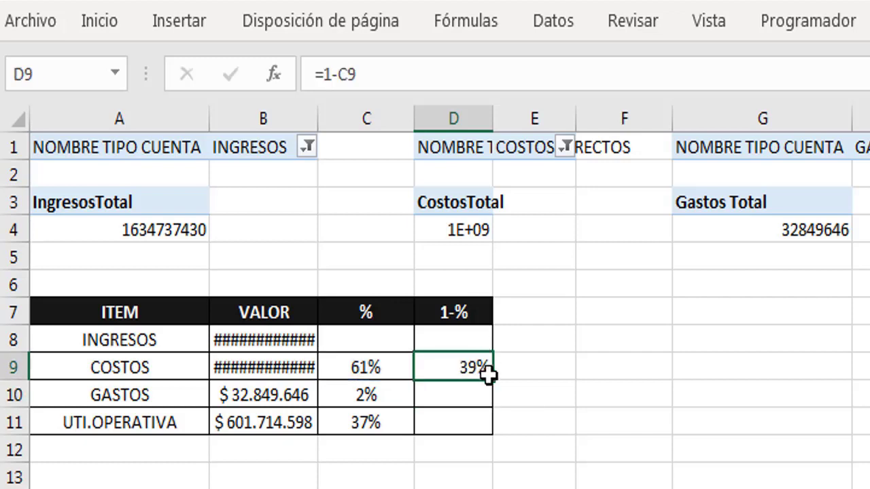
{"action": "left_click_drag", "start_coordinate": [489, 375], "coordinate": [492, 432]}
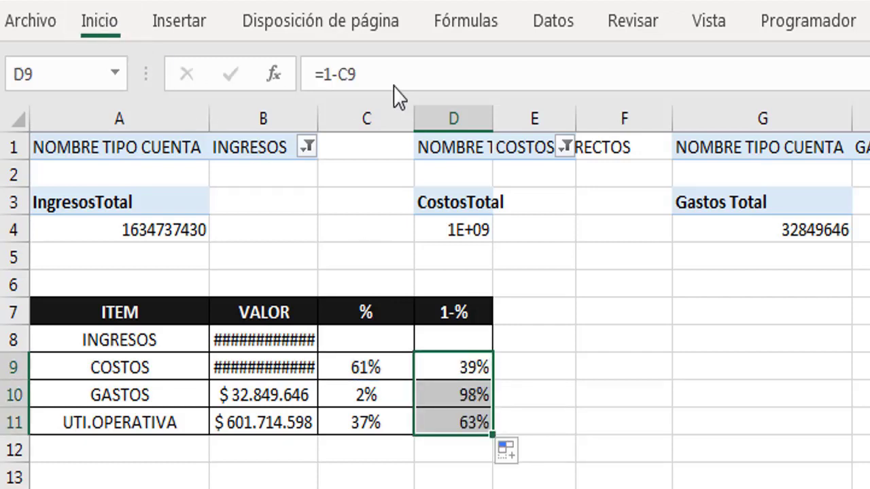
Centre the values in D9:D11
{"action": "left_click", "coordinate": [100, 21]}
{"action": "left_click", "coordinate": [436, 117]}
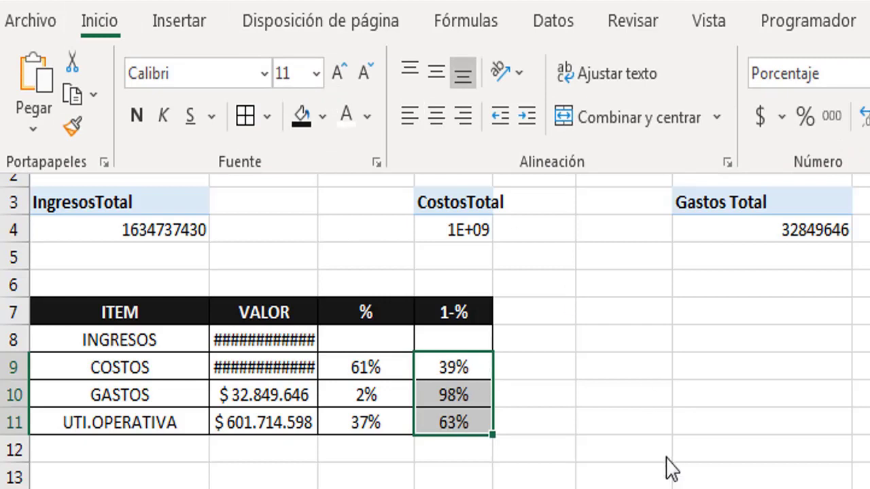
{"action": "left_click", "coordinate": [661, 350]}
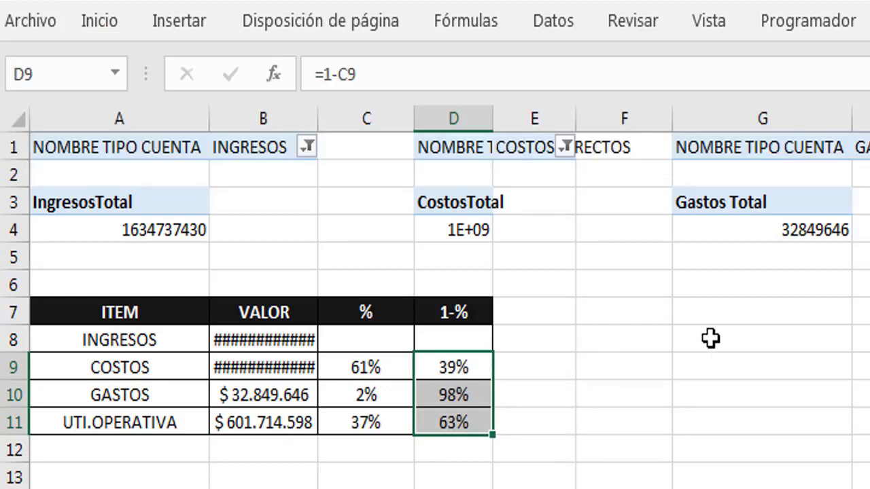
{"action": "left_click", "coordinate": [789, 300]}
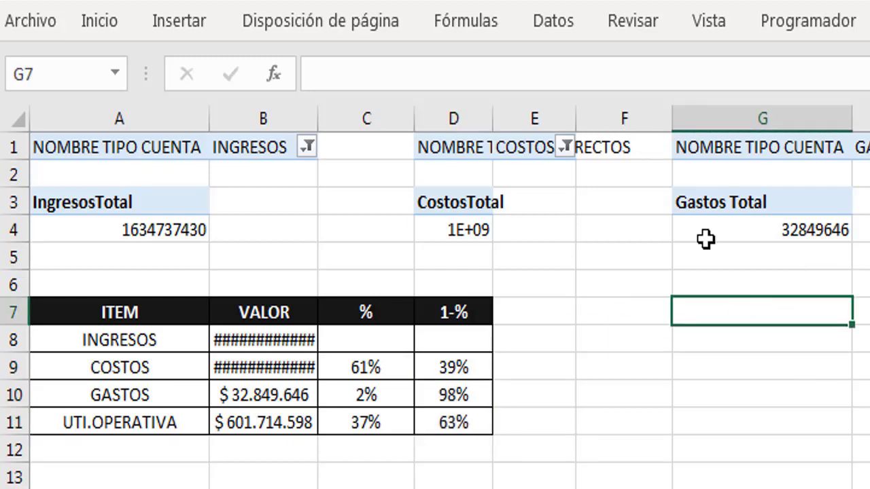
Insert an empty doughnut chart from the pie and doughnut chart list
{"action": "left_click", "coordinate": [203, 30]}
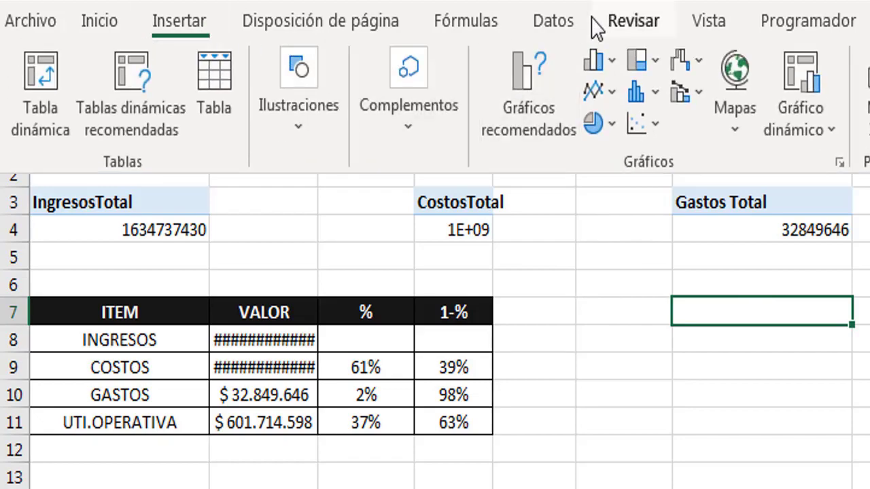
{"action": "left_click", "coordinate": [613, 123]}
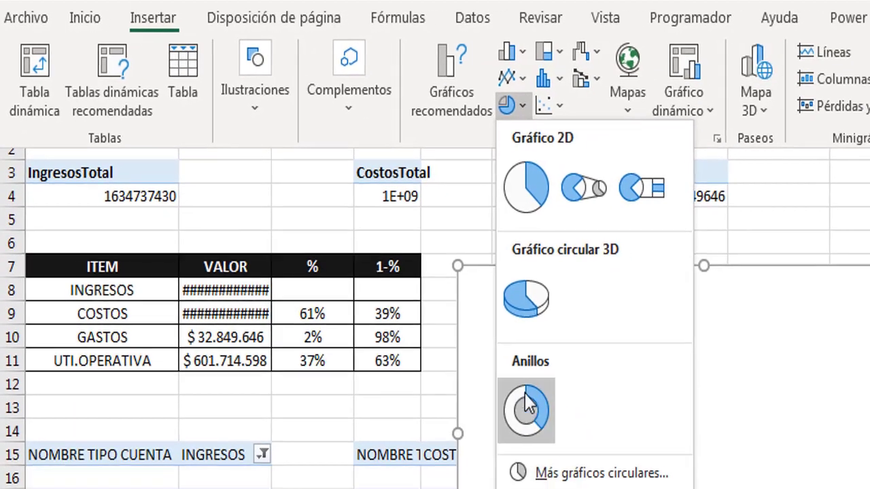
{"action": "left_click", "coordinate": [594, 461]}
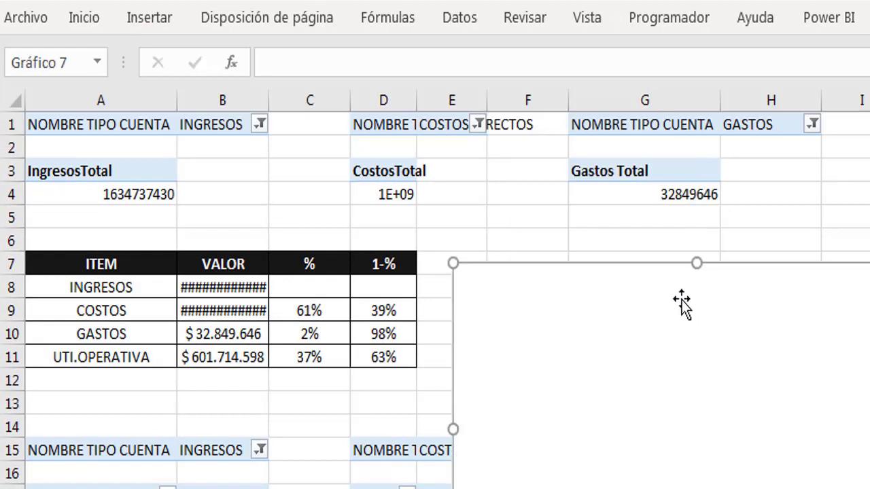
Open Seleccionar datos for the new chart
{"action": "right_click", "coordinate": [648, 297]}
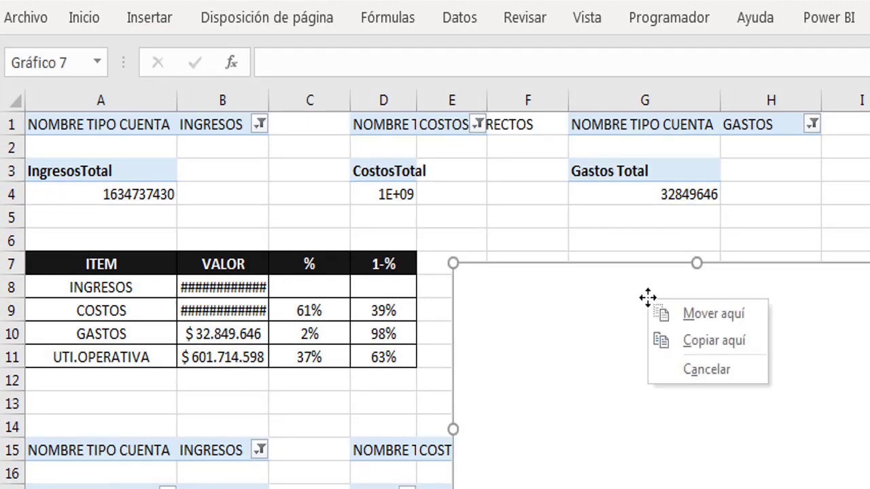
{"action": "left_click", "coordinate": [577, 301]}
{"action": "right_click", "coordinate": [580, 305]}
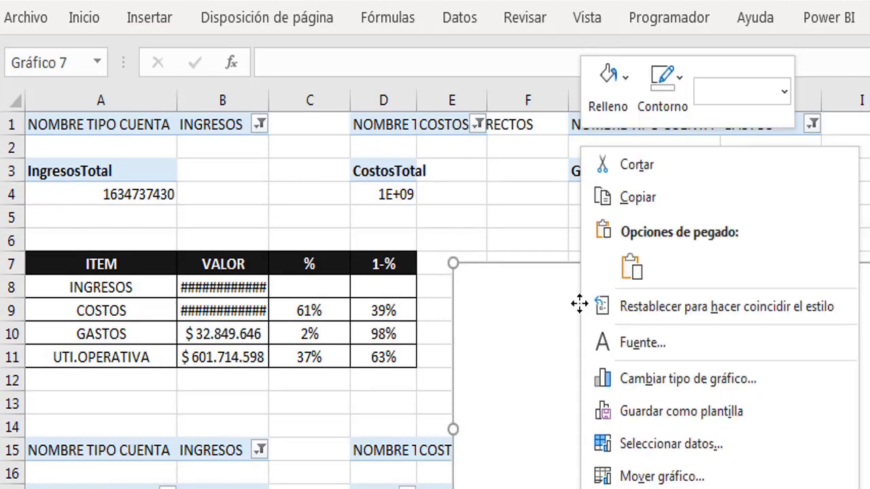
{"action": "left_click", "coordinate": [595, 449]}
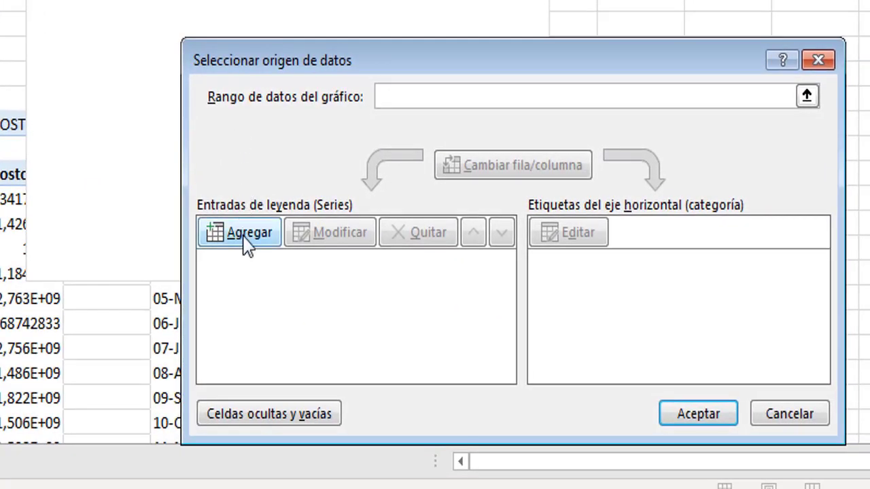
Add a series using the COSTOS percentages C9:D9 as values
{"action": "left_click", "coordinate": [244, 242]}
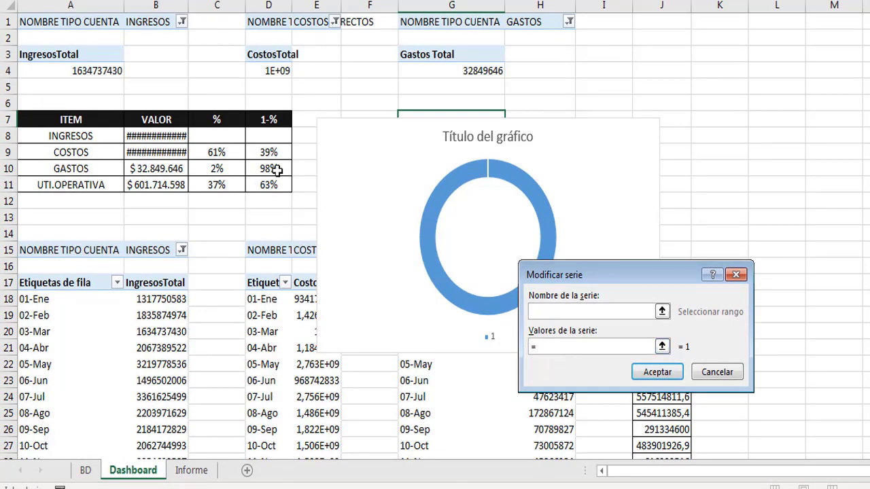
{"action": "left_click_drag", "start_coordinate": [214, 150], "coordinate": [252, 150]}
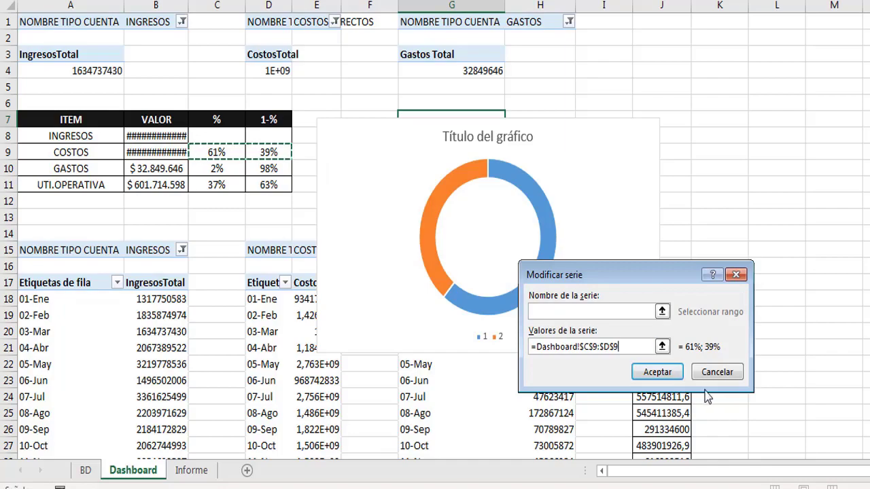
{"action": "left_click", "coordinate": [658, 374]}
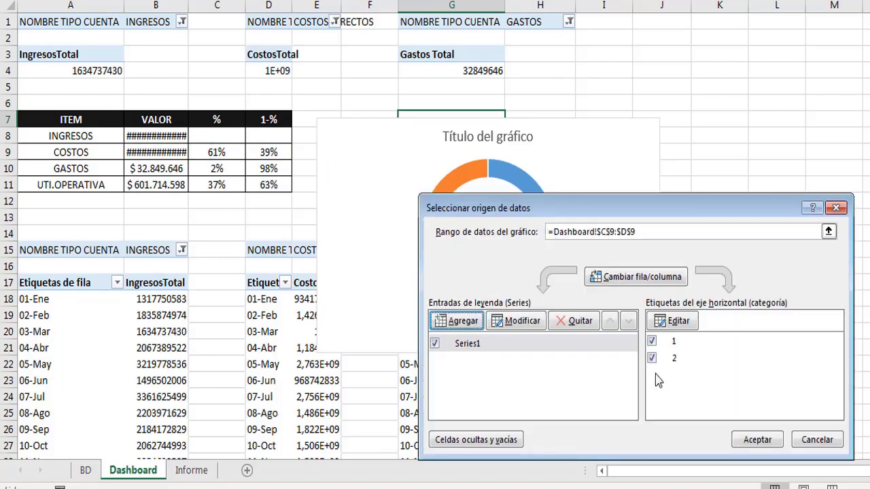
Add a second series of ten equal values of 1
{"action": "left_click", "coordinate": [460, 325]}
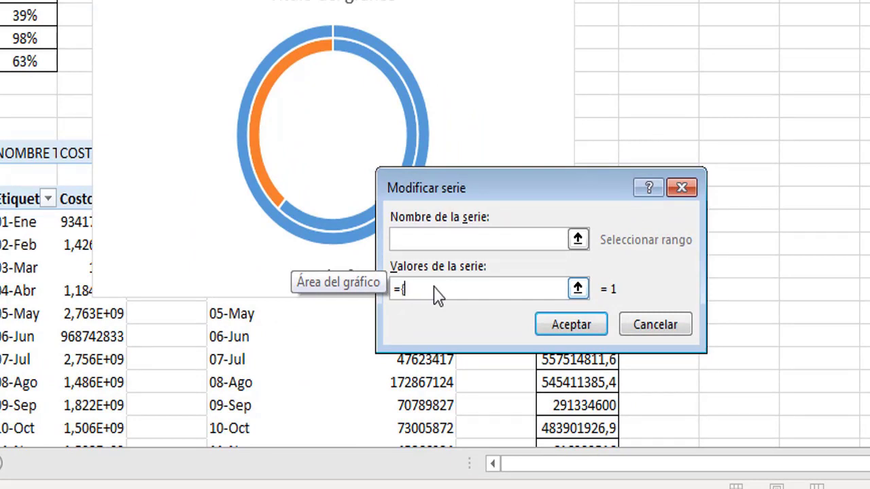
{"action": "key", "text": "BackSpace"}
{"action": "type", "text": "1;1;1;1;1;1;1;1;1;1"}
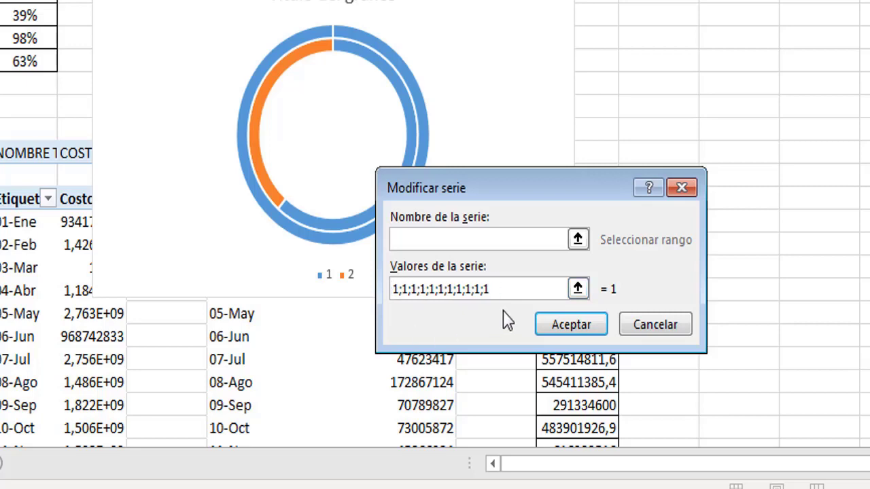
{"action": "left_click", "coordinate": [561, 331]}
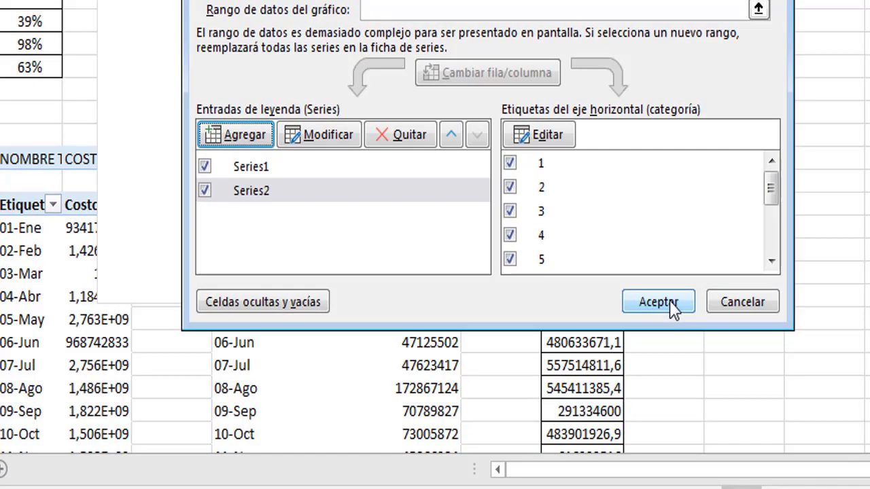
Give the outer doughnut ring no fill and a white outline
{"action": "left_click", "coordinate": [645, 299]}
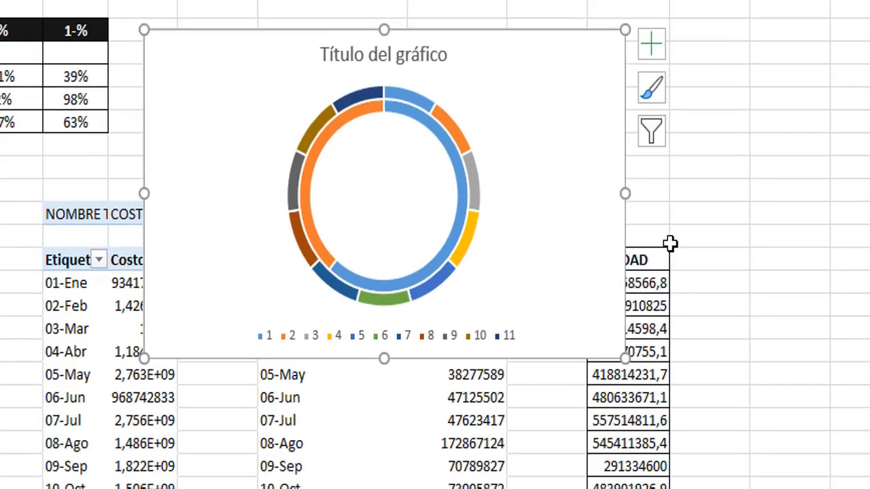
{"action": "mouse_move", "coordinate": [557, 175]}
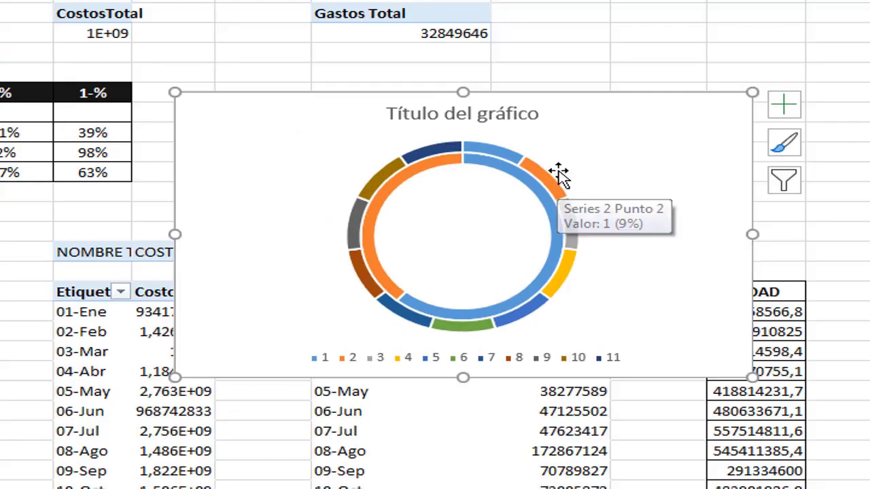
{"action": "left_click", "coordinate": [546, 180]}
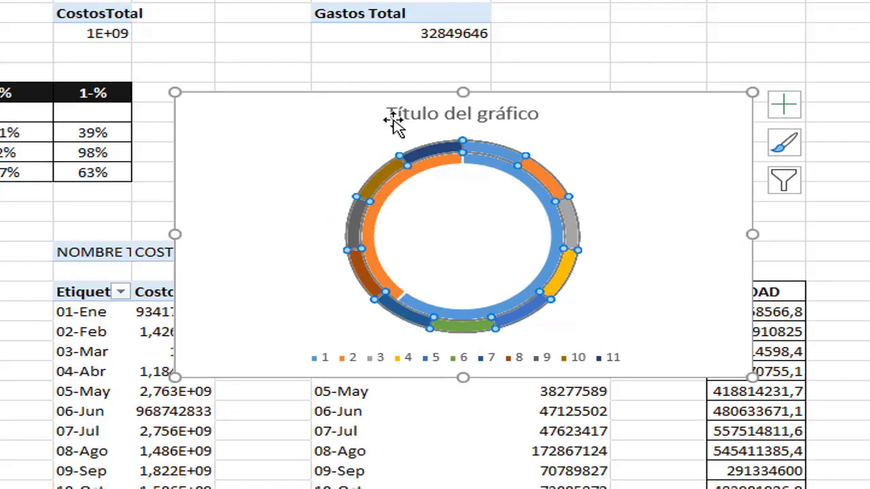
{"action": "right_click", "coordinate": [510, 156]}
{"action": "key", "text": "Escape"}
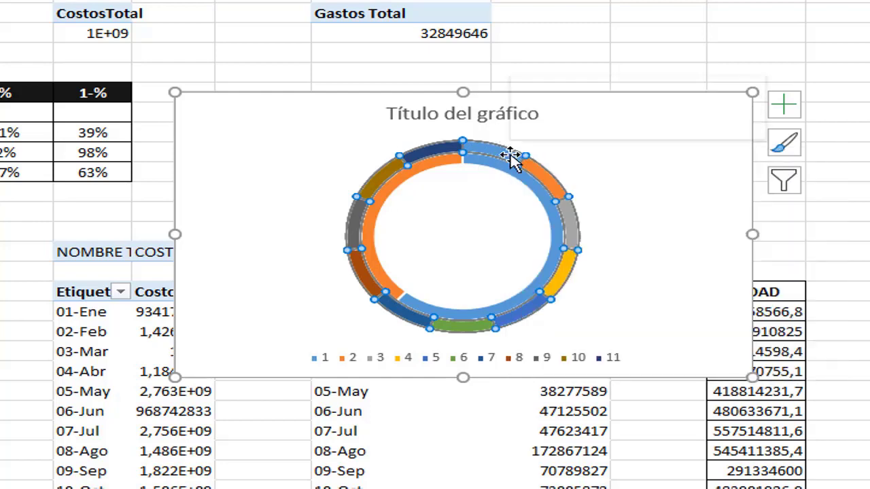
{"action": "right_click", "coordinate": [510, 157]}
{"action": "left_click", "coordinate": [547, 117]}
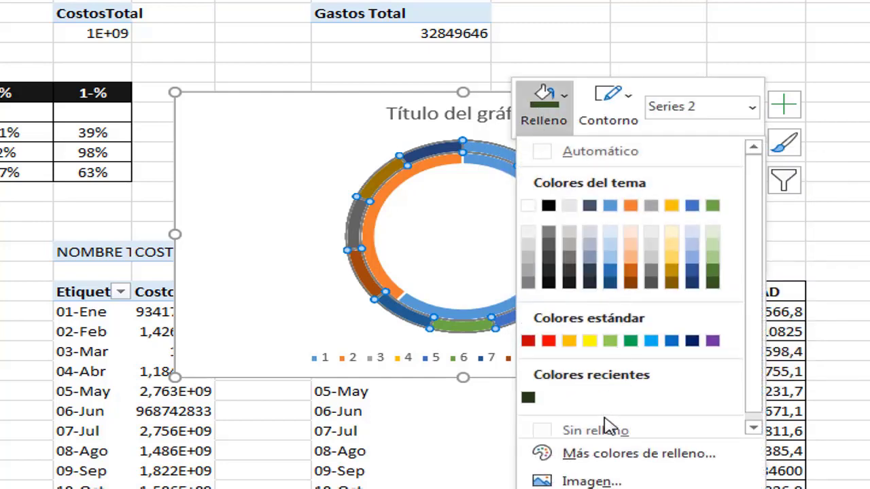
{"action": "left_click", "coordinate": [606, 428]}
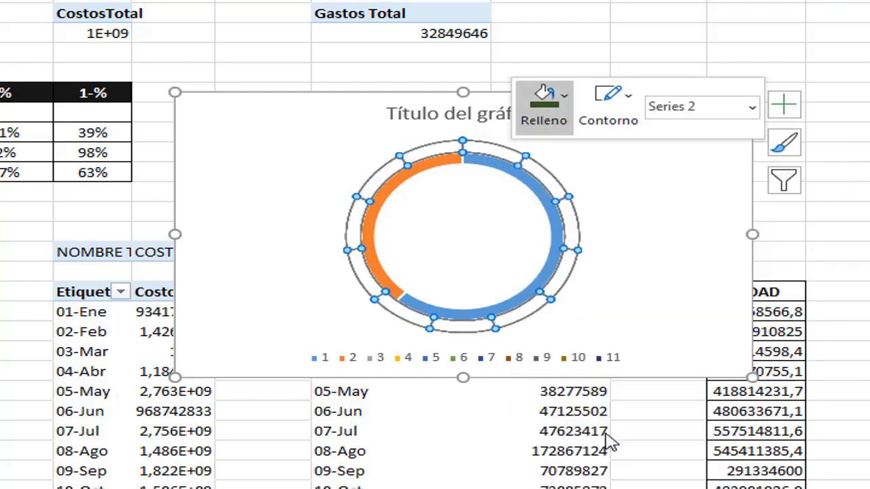
{"action": "left_click", "coordinate": [615, 122]}
{"action": "left_click", "coordinate": [588, 206]}
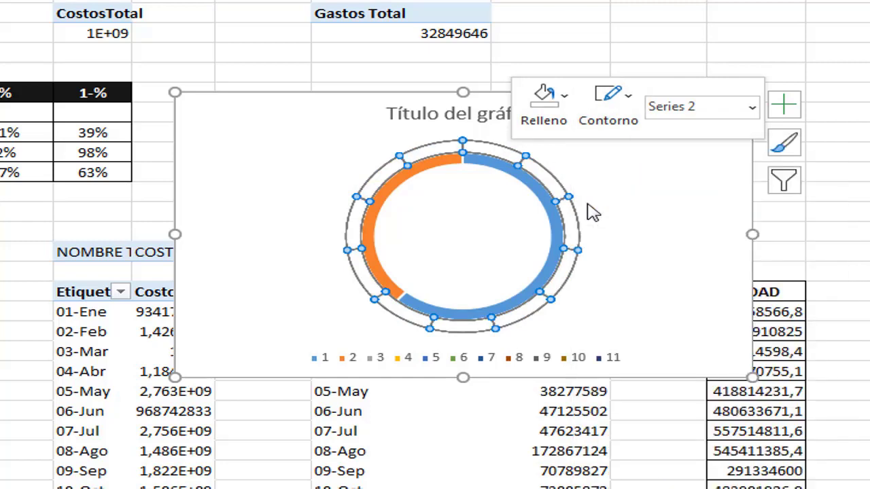
Fill the inner Series 1 ring light green
{"action": "left_click", "coordinate": [454, 160]}
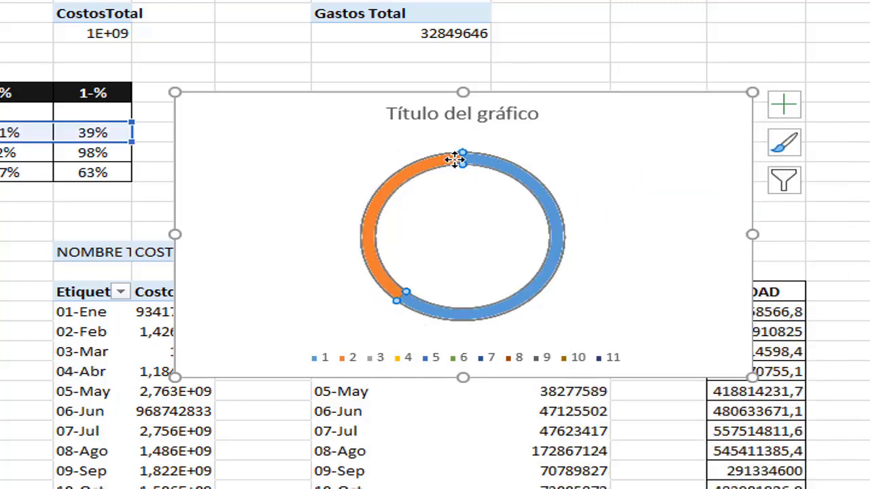
{"action": "right_click", "coordinate": [440, 160]}
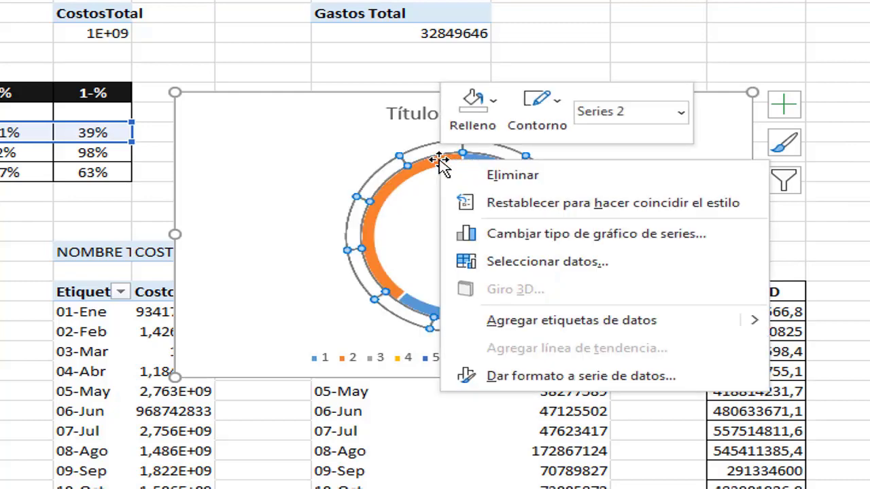
{"action": "left_click", "coordinate": [473, 108]}
{"action": "left_click", "coordinate": [440, 161]}
{"action": "left_click", "coordinate": [428, 170]}
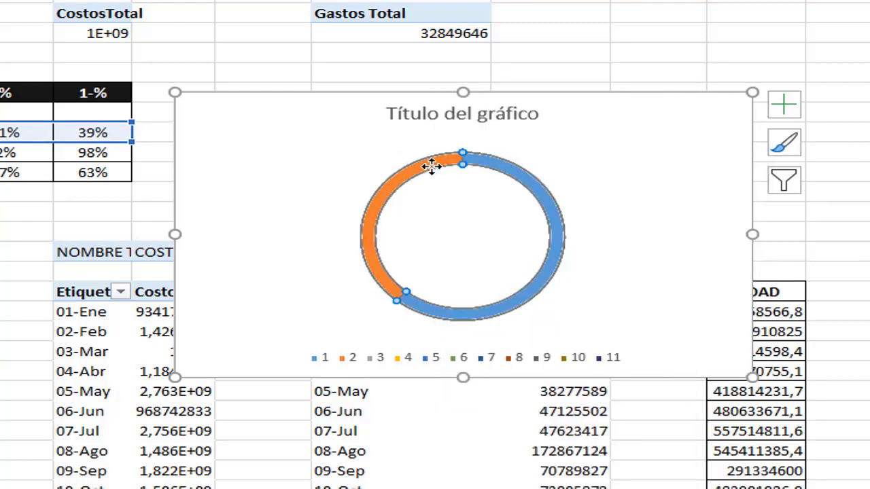
{"action": "right_click", "coordinate": [430, 170]}
{"action": "left_click", "coordinate": [476, 136]}
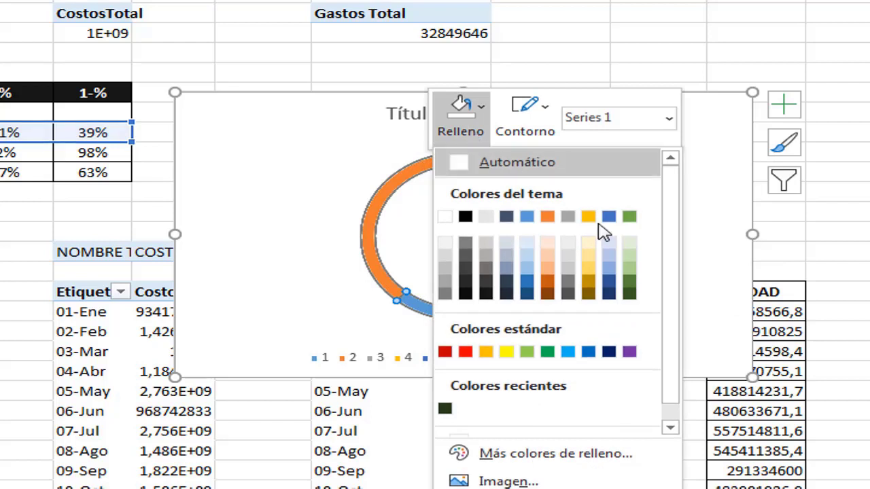
{"action": "left_click", "coordinate": [630, 246]}
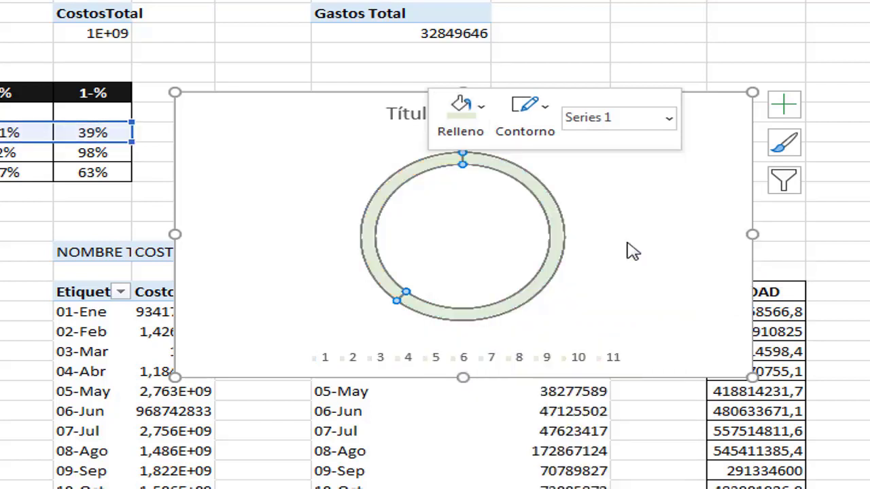
{"action": "left_click", "coordinate": [547, 197]}
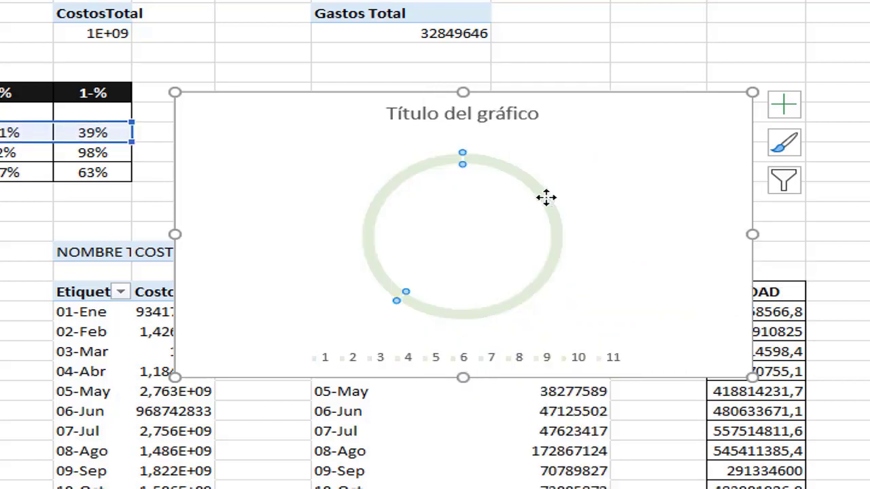
Fill the ring's larger segment dark green
{"action": "left_click", "coordinate": [556, 255]}
{"action": "left_click", "coordinate": [551, 254]}
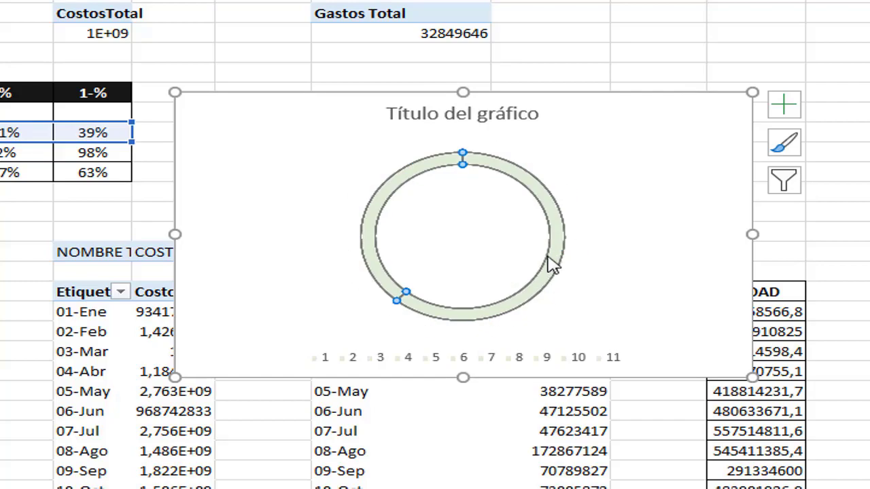
{"action": "right_click", "coordinate": [554, 261]}
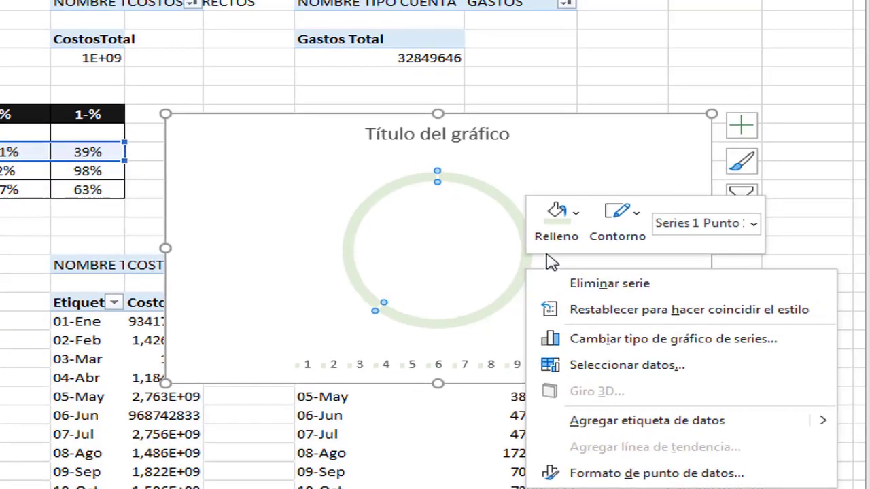
{"action": "left_click", "coordinate": [611, 449]}
{"action": "left_click", "coordinate": [588, 204]}
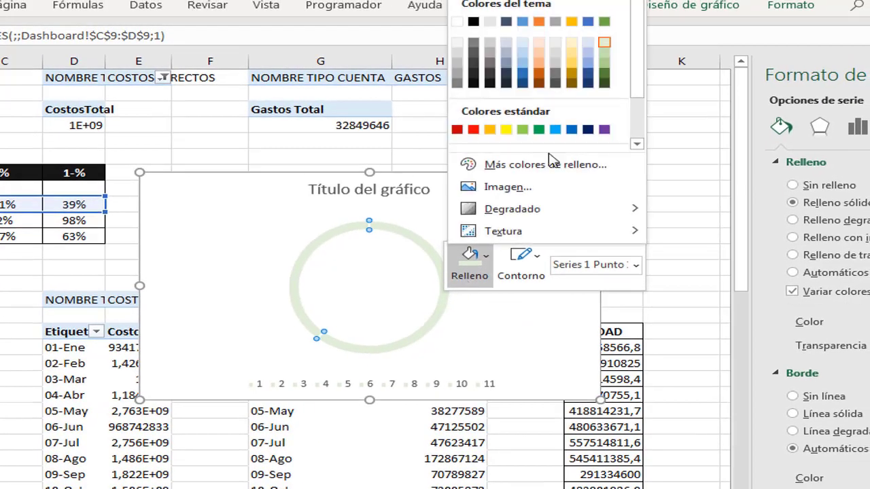
{"action": "left_click", "coordinate": [605, 81]}
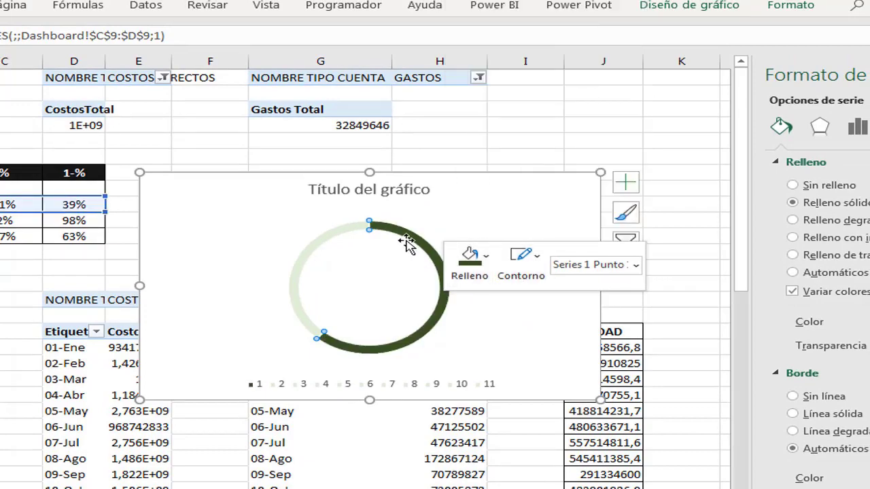
Delete the chart legend and chart title
{"action": "left_click", "coordinate": [386, 385]}
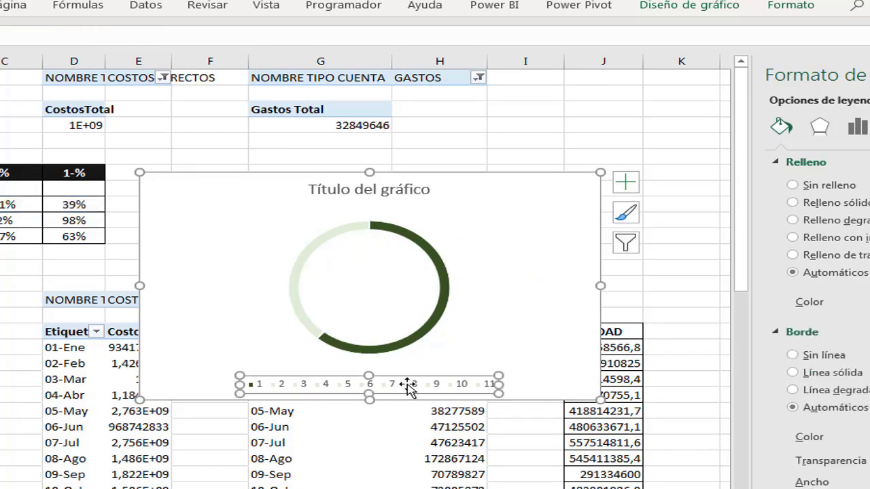
{"action": "key", "text": "Delete"}
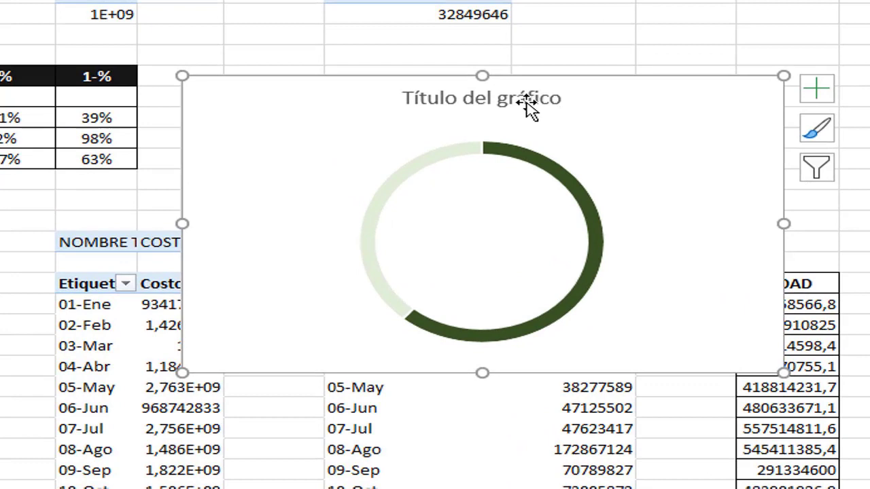
{"action": "left_click", "coordinate": [469, 141]}
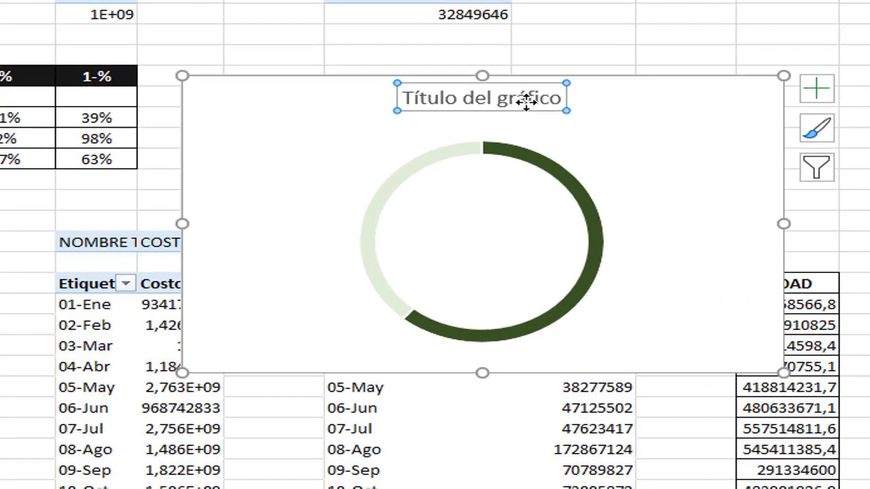
{"action": "key", "text": "Delete"}
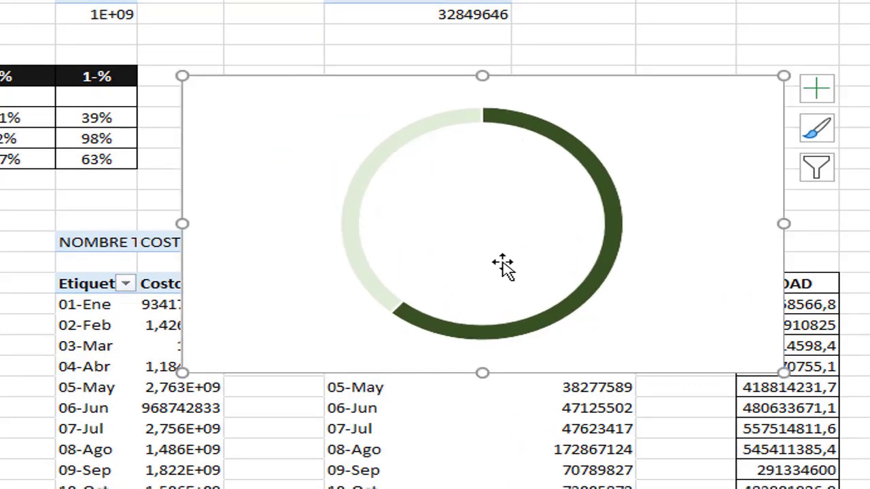
Put Series2 on the secondary axis via Cambiar tipo de gráfico de series
{"action": "right_click", "coordinate": [613, 251]}
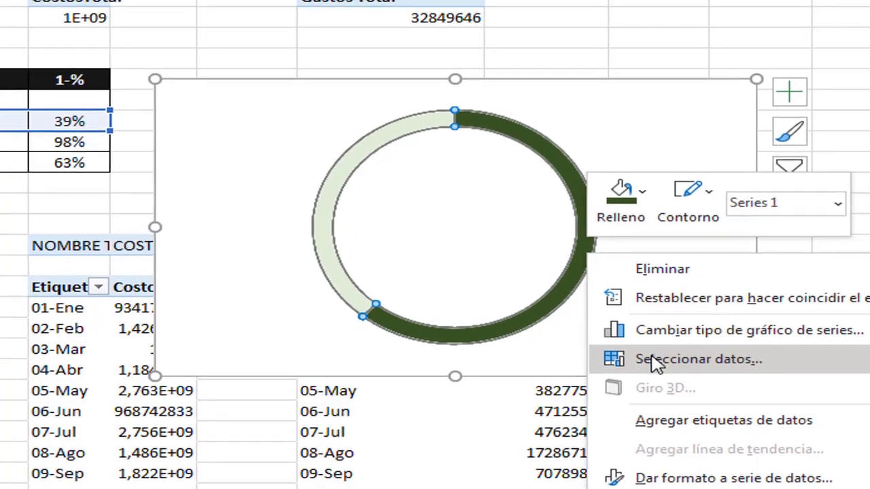
{"action": "left_click", "coordinate": [652, 331]}
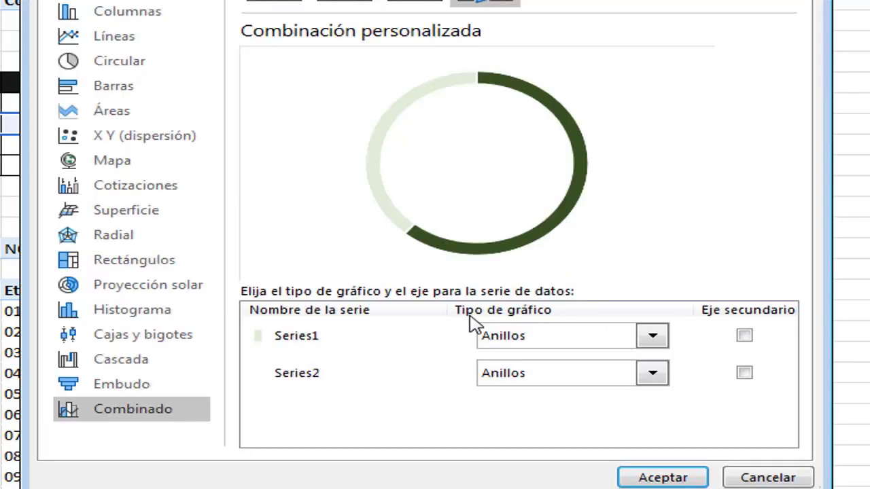
{"action": "left_click", "coordinate": [744, 372]}
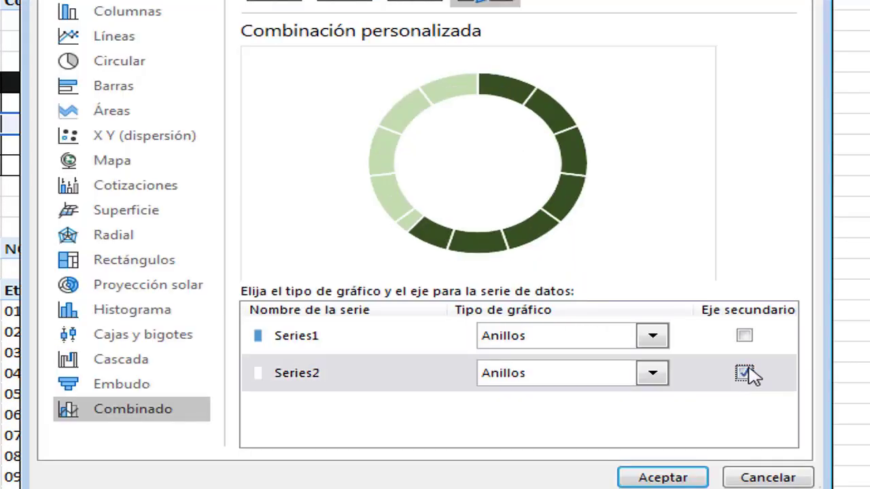
{"action": "left_click", "coordinate": [663, 477]}
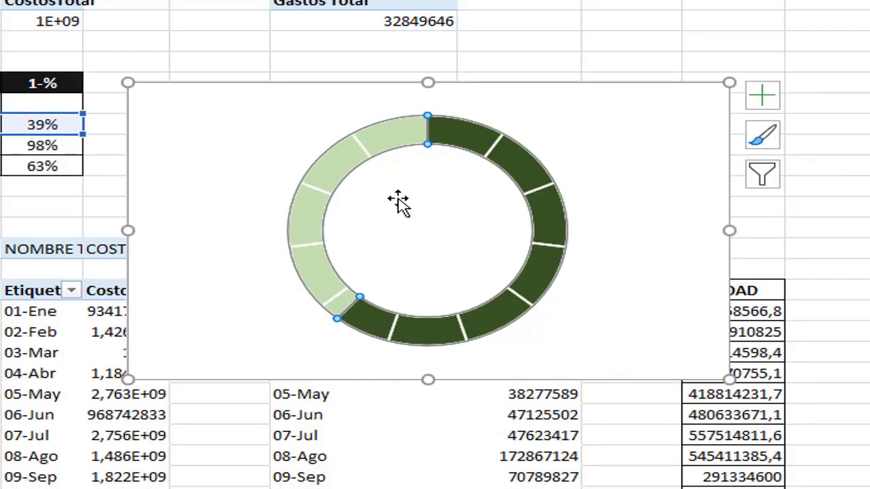
{"action": "left_click", "coordinate": [725, 351]}
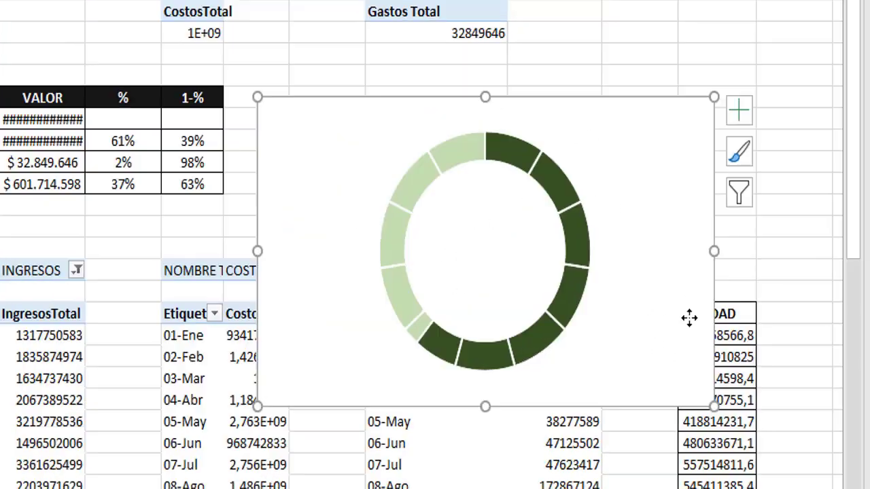
Remove the chart area's background fill and border
{"action": "right_click", "coordinate": [655, 136]}
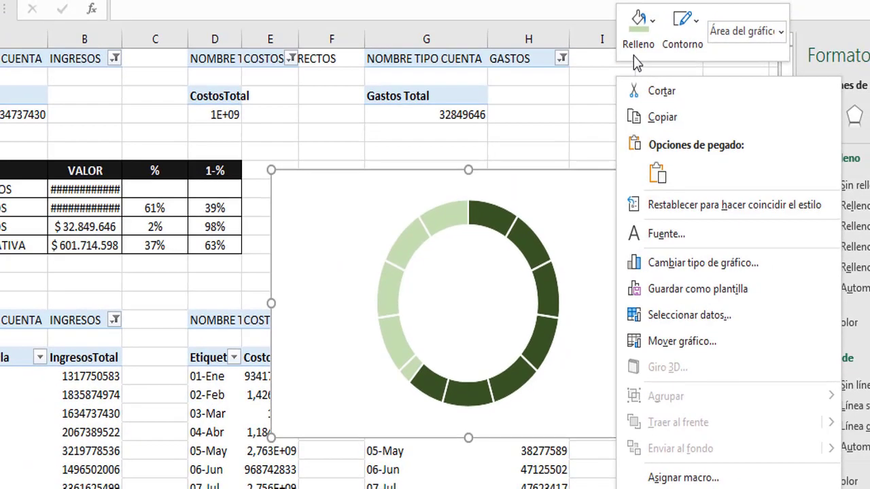
{"action": "left_click", "coordinate": [640, 45]}
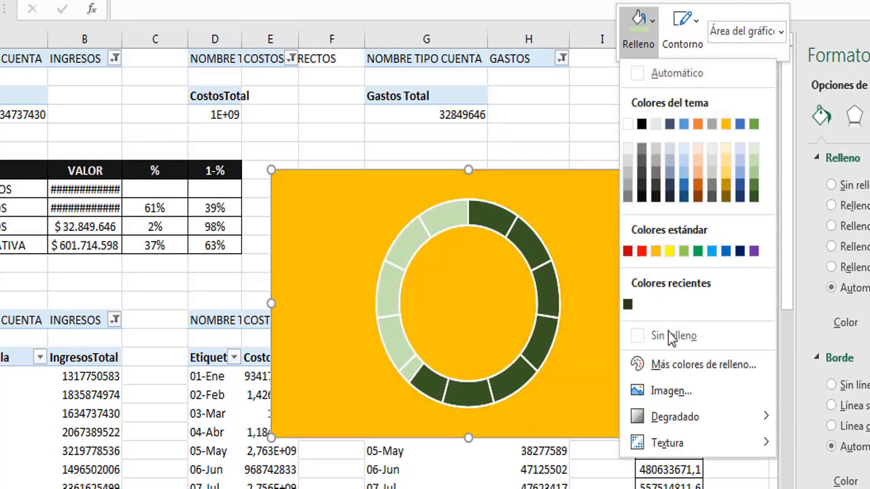
{"action": "left_click", "coordinate": [668, 335]}
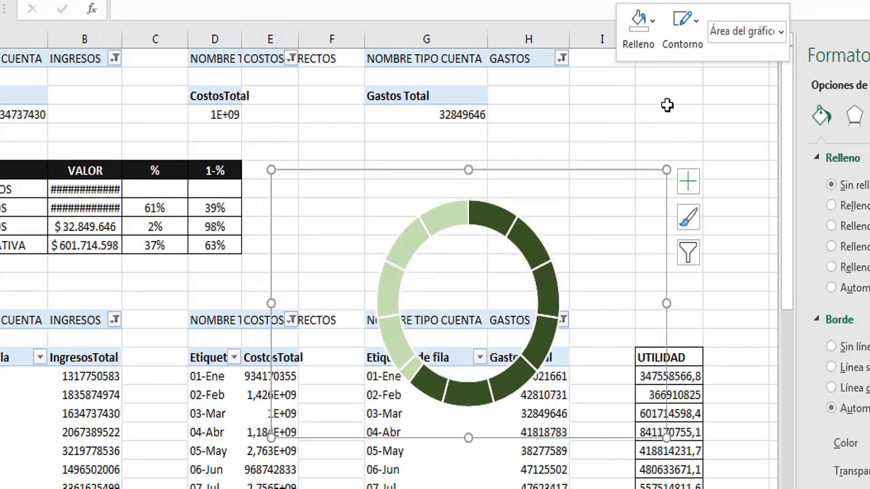
{"action": "left_click", "coordinate": [688, 39]}
{"action": "left_click", "coordinate": [719, 343]}
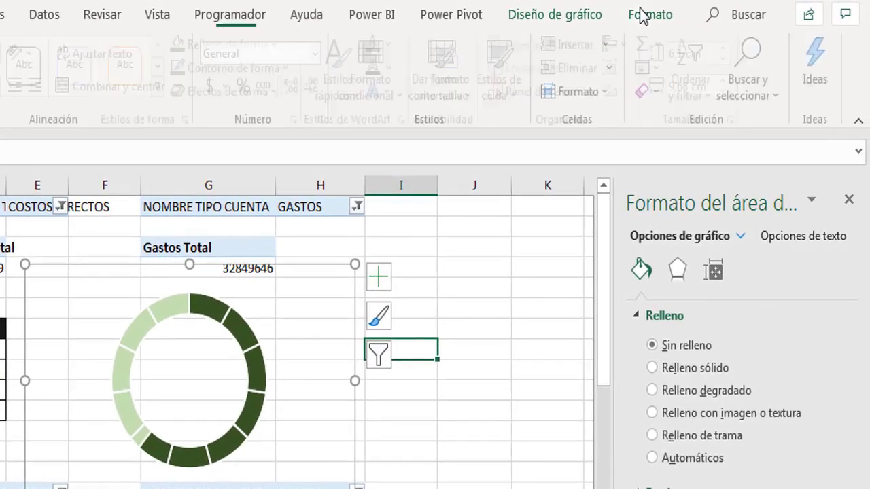
Size the chart to 5,03 cm high and 7,6 cm wide
{"action": "left_click", "coordinate": [641, 14]}
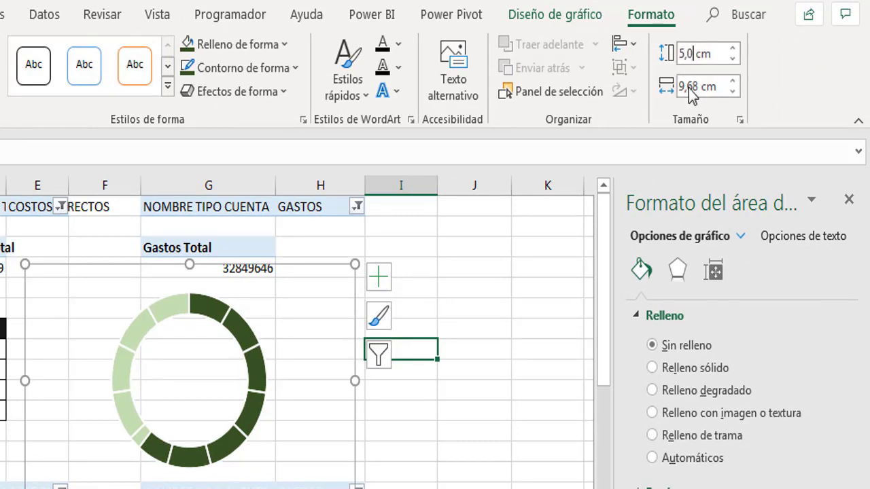
{"action": "type", "text": "5,03"}
{"action": "left_click", "coordinate": [689, 89]}
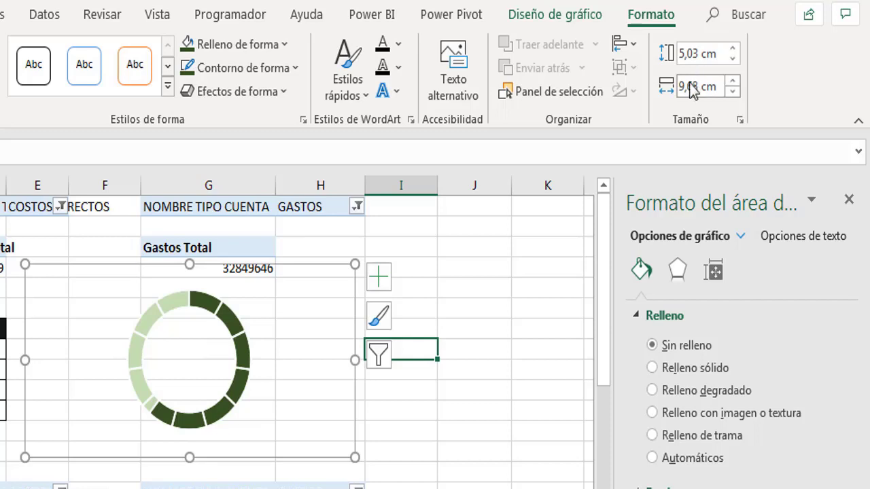
{"action": "left_click", "coordinate": [691, 89]}
{"action": "key", "text": "Home"}
{"action": "key", "text": "Delete"}
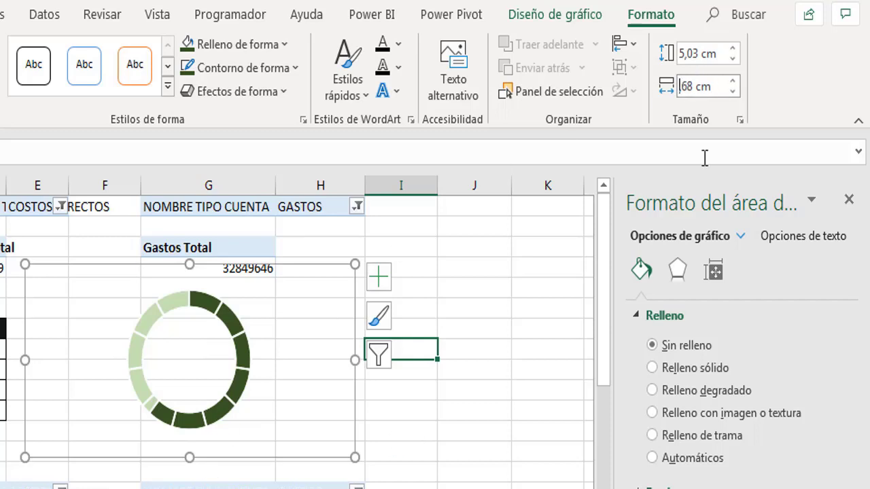
{"action": "type", "text": "7,"}
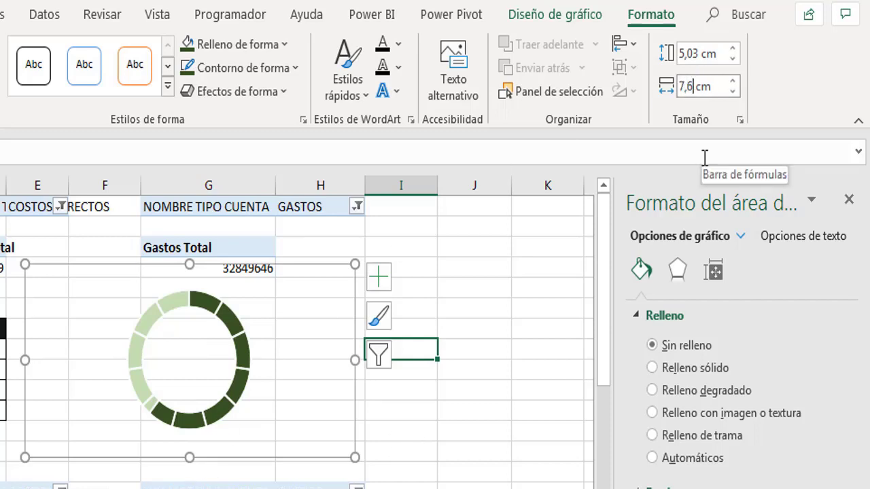
{"action": "key", "text": "Return"}
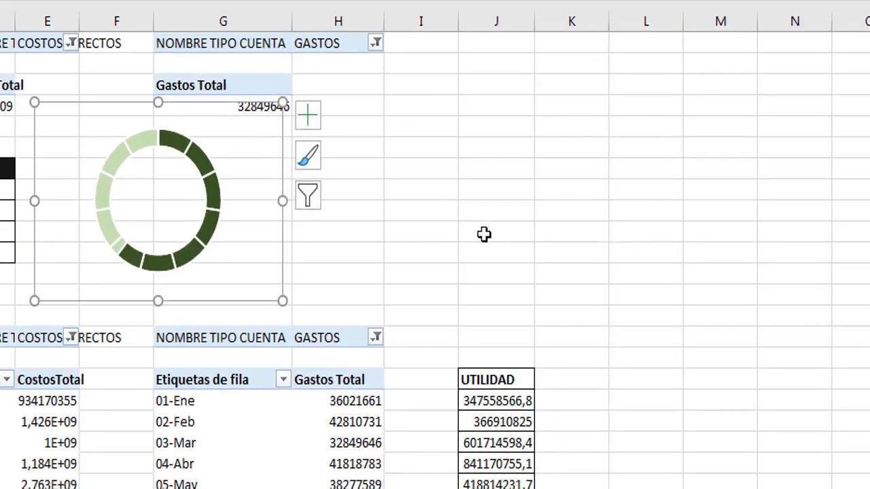
Paste two copies of the donut chart and line them up in columns G–K
{"action": "left_click", "coordinate": [477, 248]}
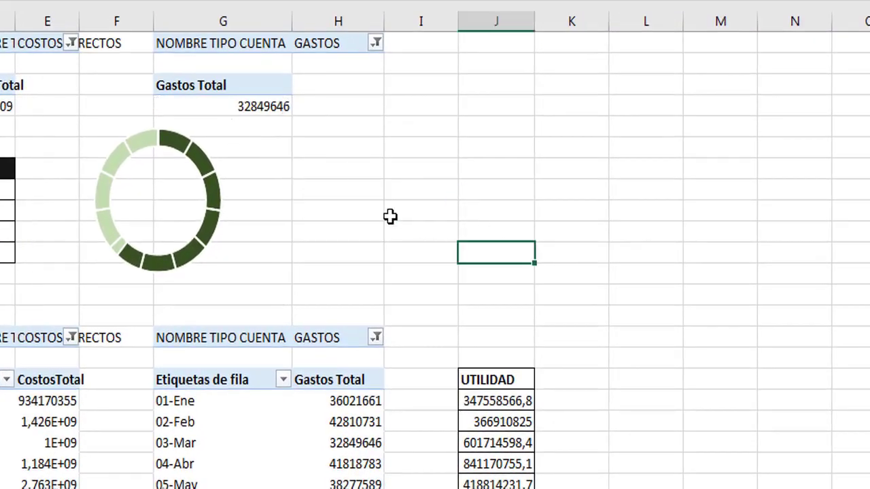
{"action": "key", "text": "ctrl+v"}
{"action": "left_click_drag", "start_coordinate": [507, 242], "coordinate": [280, 107]}
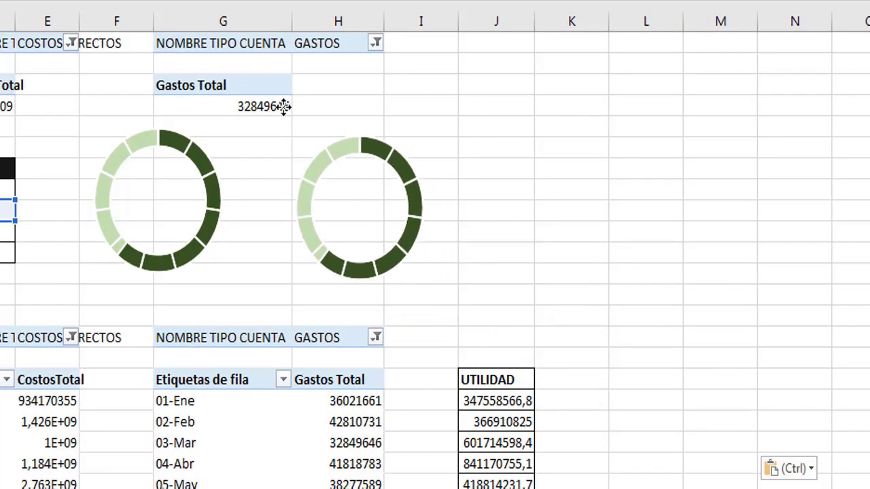
{"action": "left_click", "coordinate": [624, 175]}
{"action": "key", "text": "ctrl+v"}
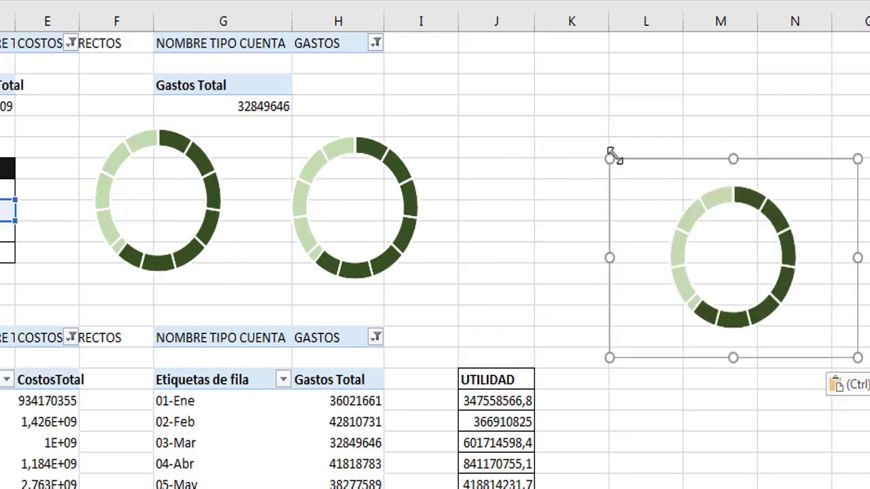
{"action": "left_click_drag", "start_coordinate": [639, 161], "coordinate": [458, 116]}
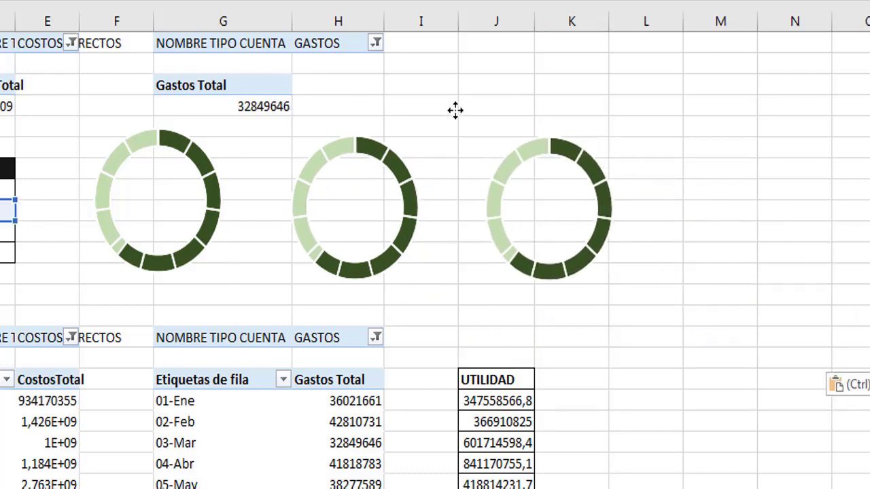
{"action": "left_click", "coordinate": [359, 148]}
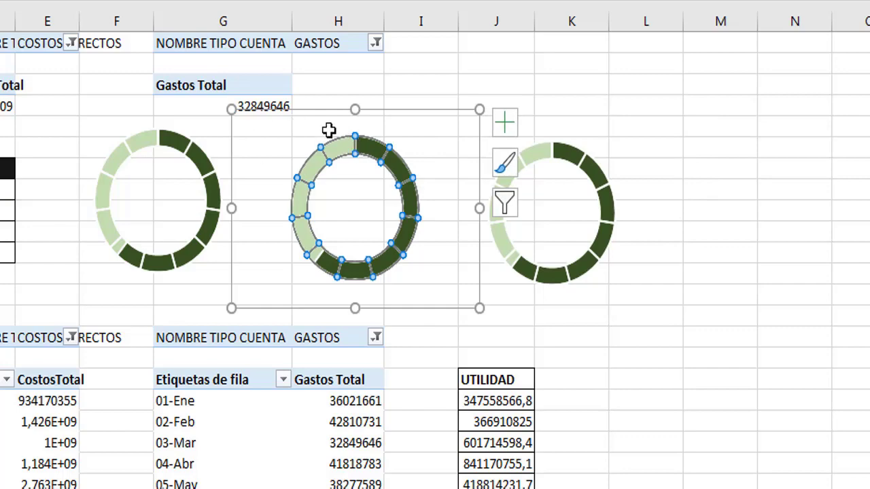
{"action": "left_click", "coordinate": [373, 150]}
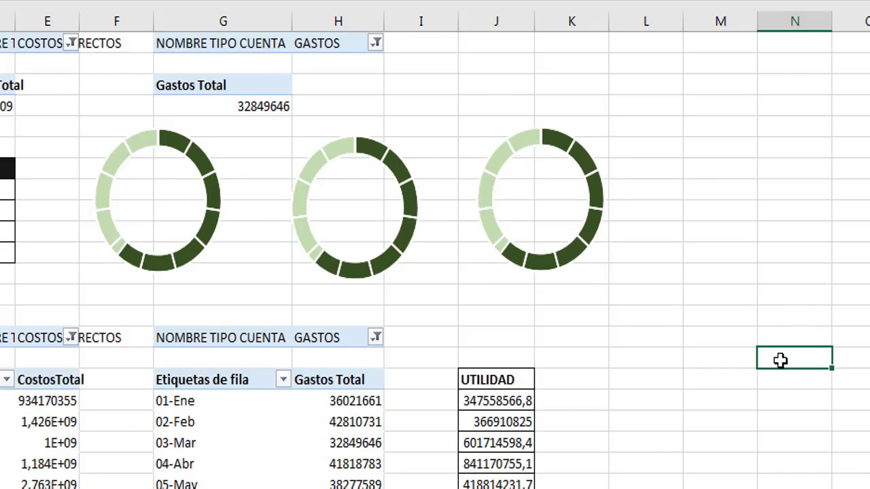
Change the middle donut's Series1 values to the GASTOS cells $C$10:$D$10
{"action": "right_click", "coordinate": [377, 144]}
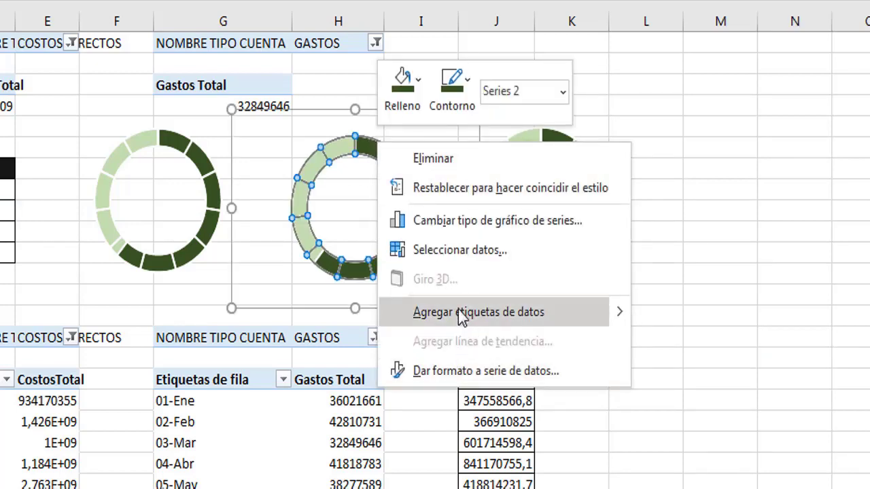
{"action": "left_click", "coordinate": [460, 251]}
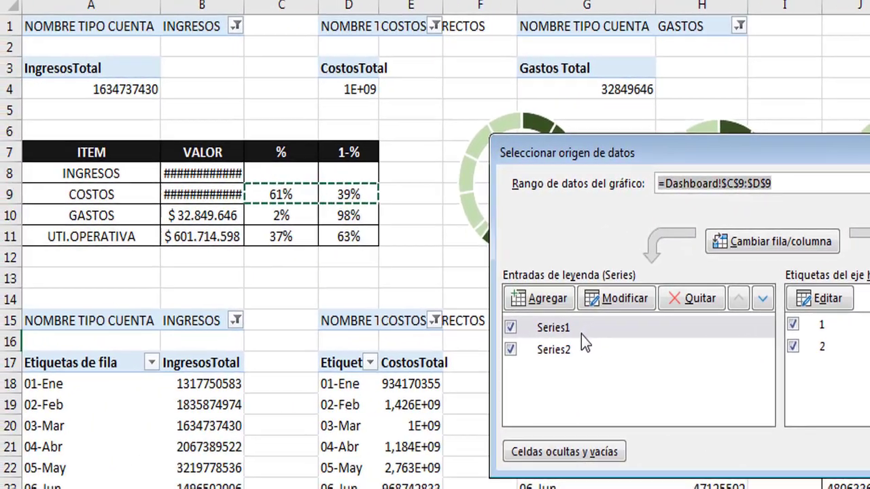
{"action": "left_click", "coordinate": [554, 349]}
{"action": "left_click", "coordinate": [571, 328]}
{"action": "left_click", "coordinate": [611, 299]}
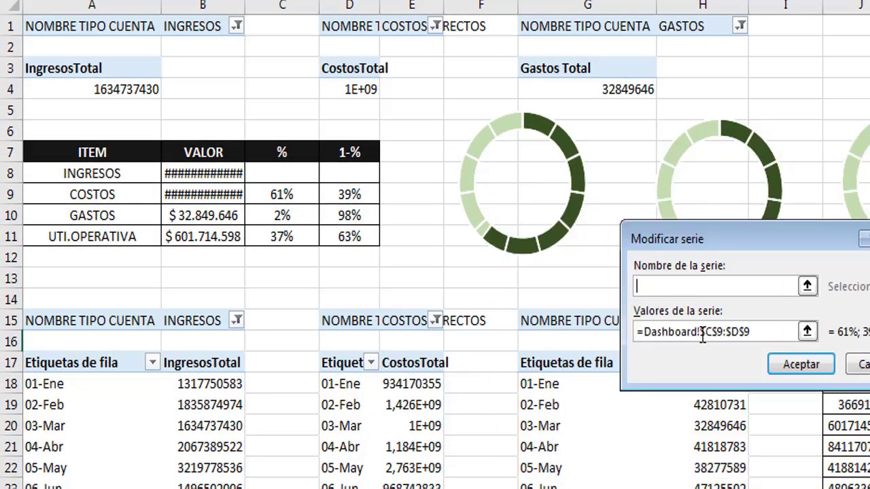
{"action": "left_click_drag", "start_coordinate": [762, 331], "coordinate": [610, 329]}
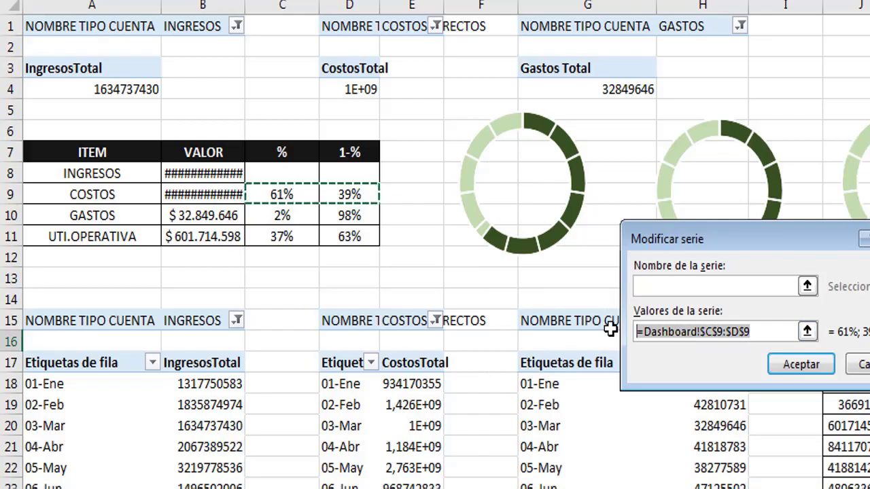
{"action": "key", "text": "Delete"}
{"action": "left_click_drag", "start_coordinate": [282, 216], "coordinate": [343, 216]}
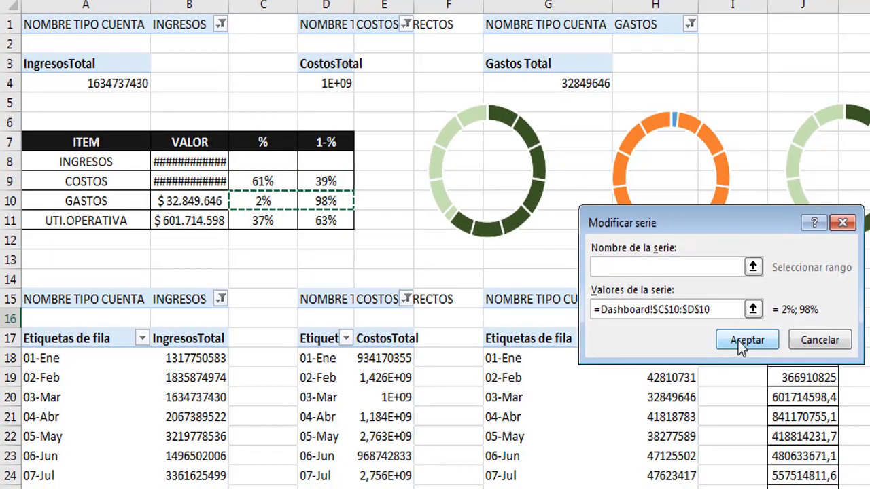
{"action": "left_click", "coordinate": [739, 341]}
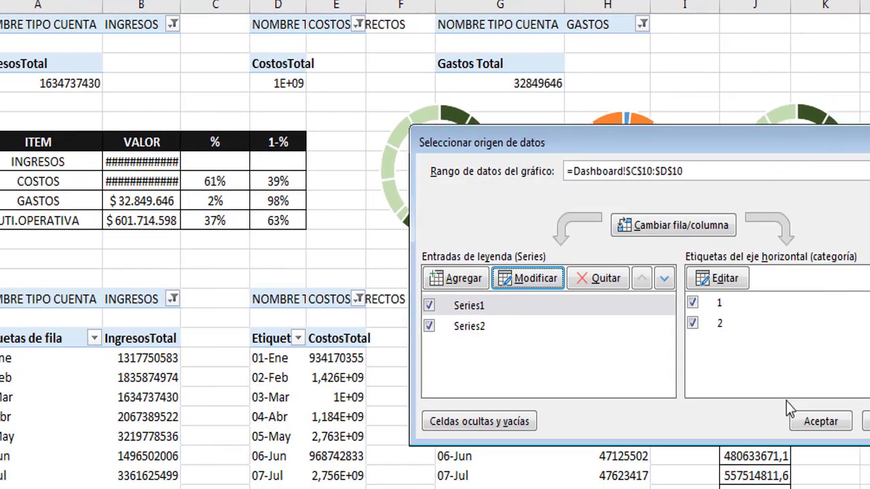
{"action": "left_click", "coordinate": [781, 421]}
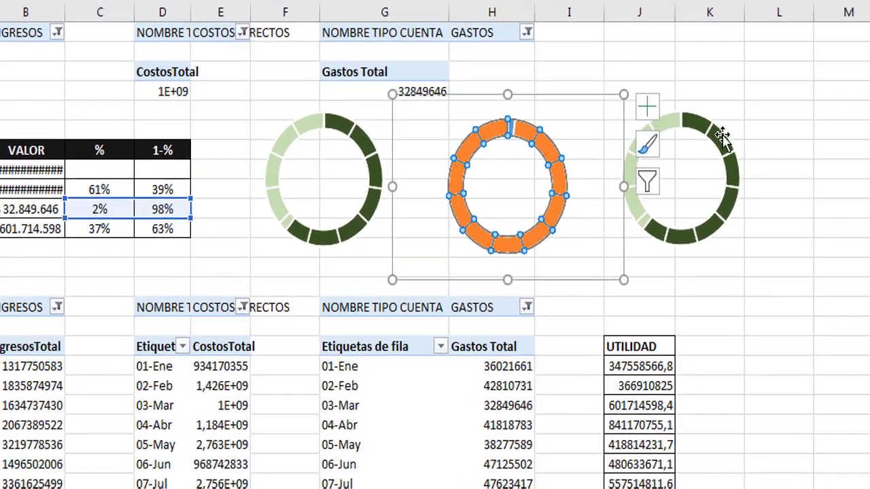
Change the right donut's Series1 values to the UTI.OPERATIVA cells $C$11:$D$11
{"action": "right_click", "coordinate": [769, 228]}
{"action": "left_click", "coordinate": [722, 336]}
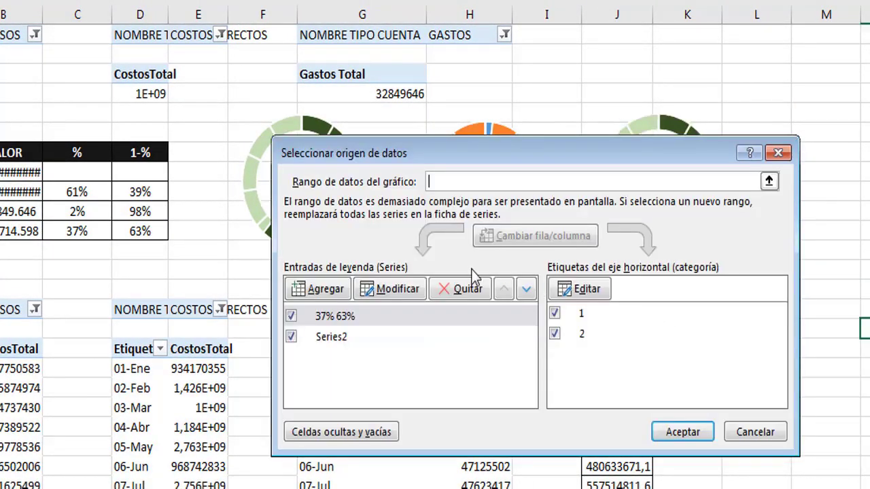
{"action": "left_click", "coordinate": [385, 287]}
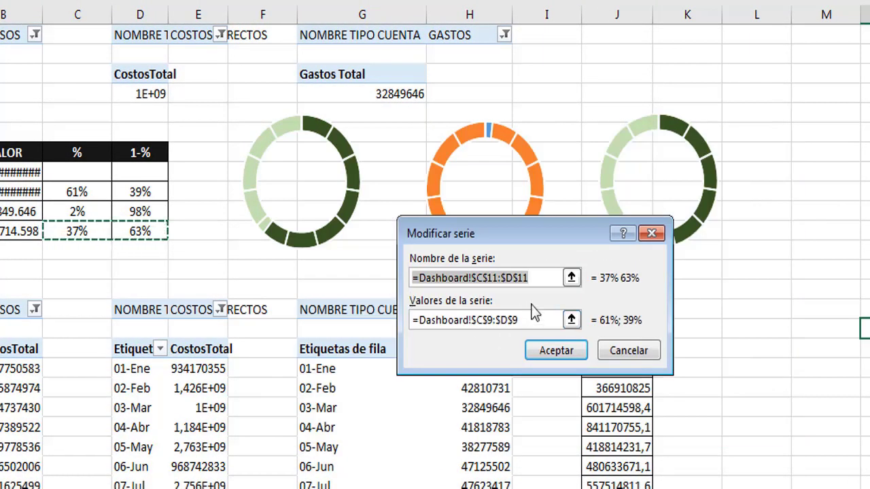
{"action": "key", "text": "Delete"}
{"action": "double_click", "coordinate": [517, 320]}
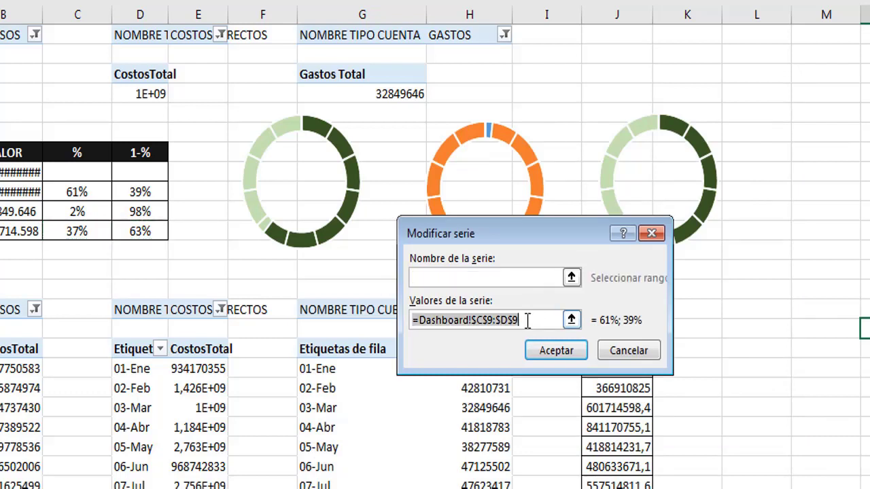
{"action": "left_click_drag", "start_coordinate": [540, 323], "coordinate": [361, 325]}
{"action": "key", "text": "Delete"}
{"action": "left_click_drag", "start_coordinate": [65, 226], "coordinate": [140, 231]}
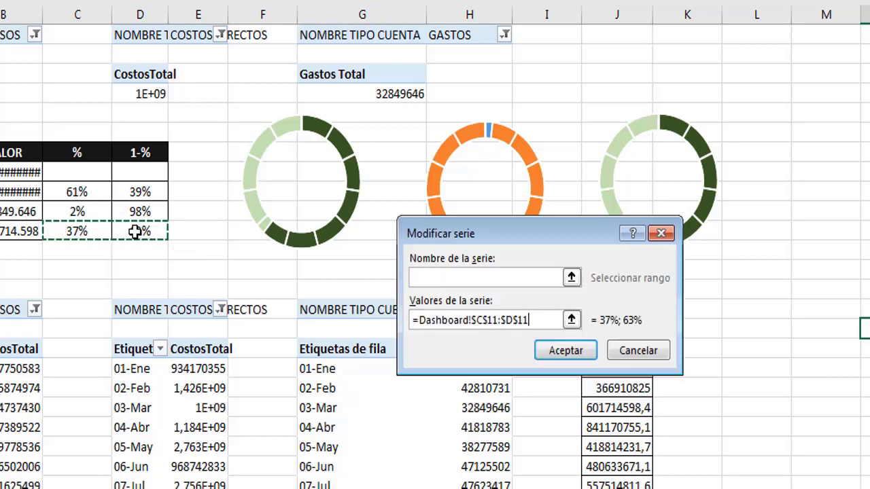
{"action": "left_click", "coordinate": [563, 352]}
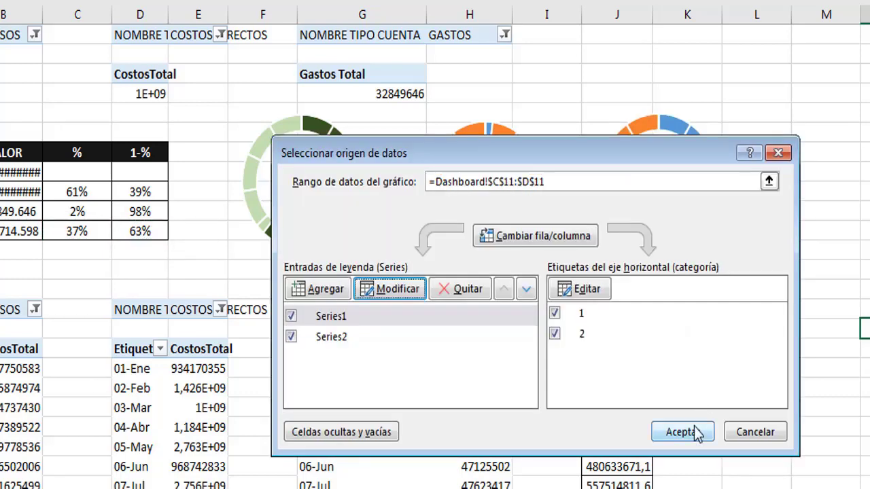
{"action": "left_click", "coordinate": [681, 433]}
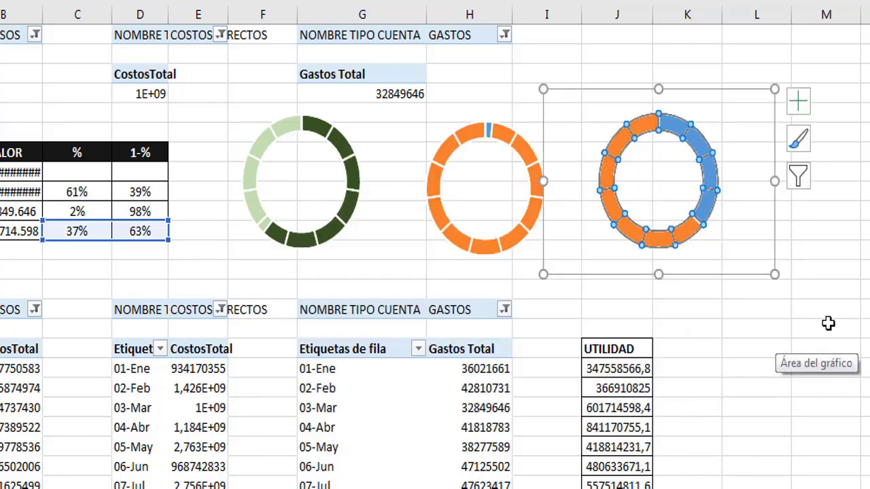
{"action": "left_click", "coordinate": [477, 132]}
Move the middle Gastos doughnut's Series1 onto the secondary axis instead of Series2
{"action": "right_click", "coordinate": [473, 133]}
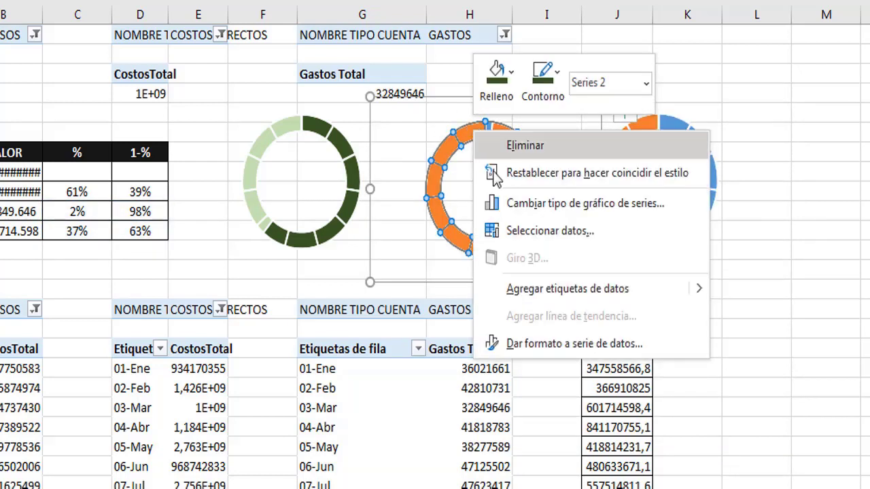
{"action": "left_click", "coordinate": [530, 204]}
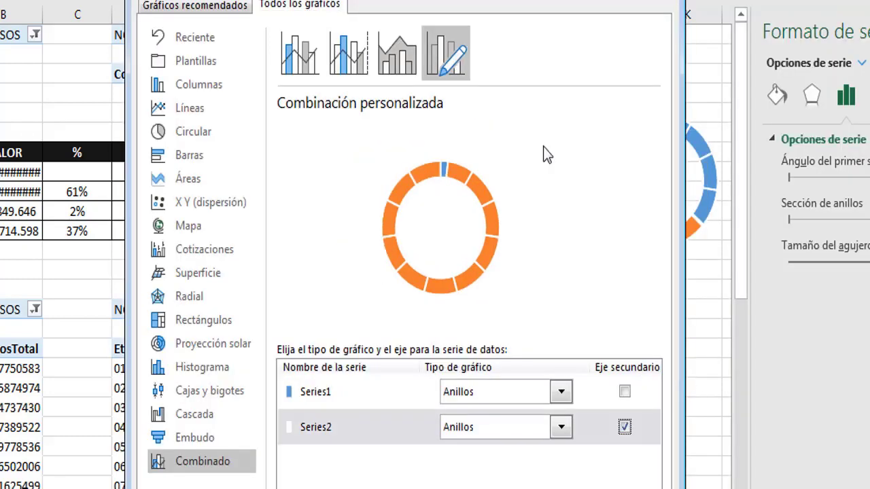
{"action": "left_click", "coordinate": [624, 427]}
{"action": "left_click", "coordinate": [624, 393]}
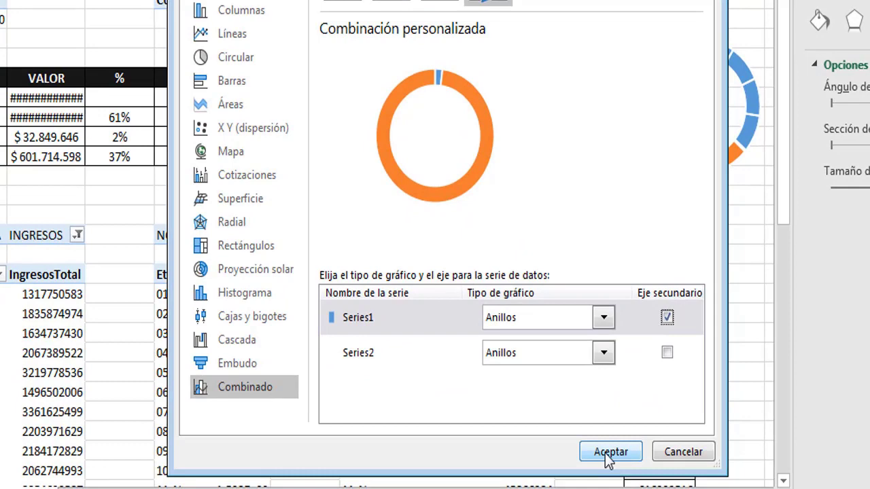
{"action": "left_click", "coordinate": [608, 454]}
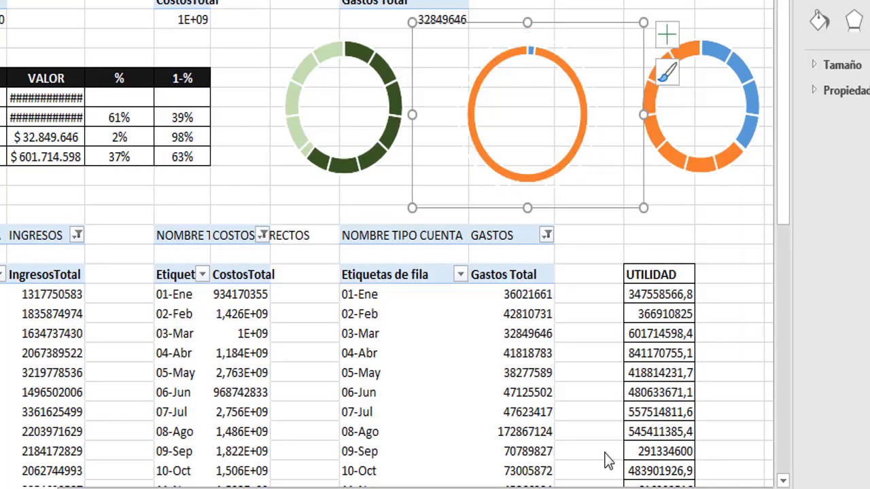
{"action": "left_click", "coordinate": [698, 234]}
Give the small top 2% segment a dark green fill and outline
{"action": "left_click", "coordinate": [501, 61]}
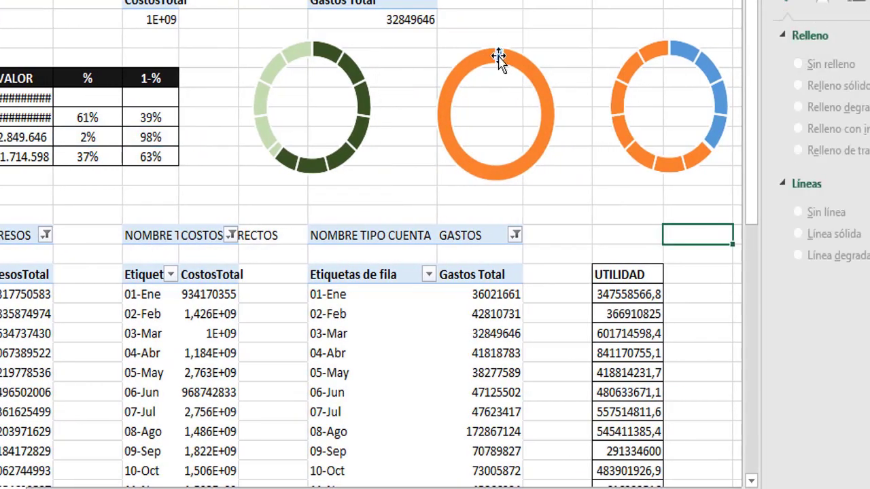
{"action": "left_click", "coordinate": [498, 58]}
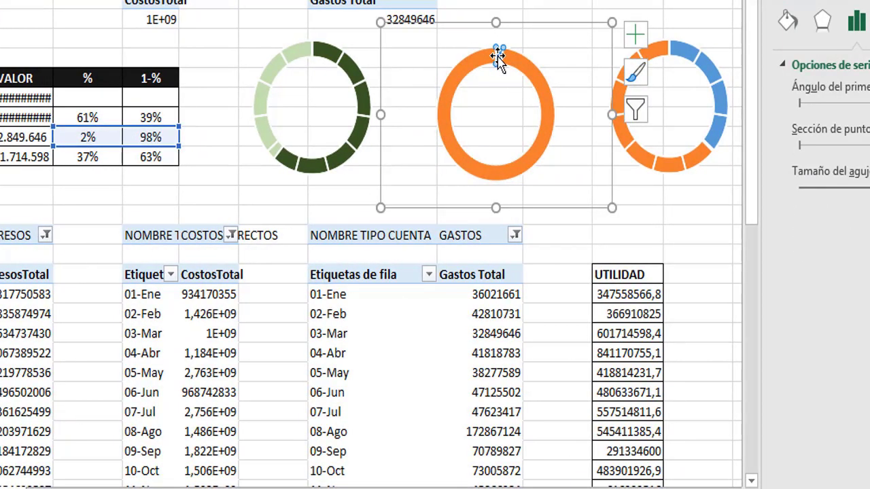
{"action": "right_click", "coordinate": [498, 58]}
{"action": "left_click", "coordinate": [517, 14]}
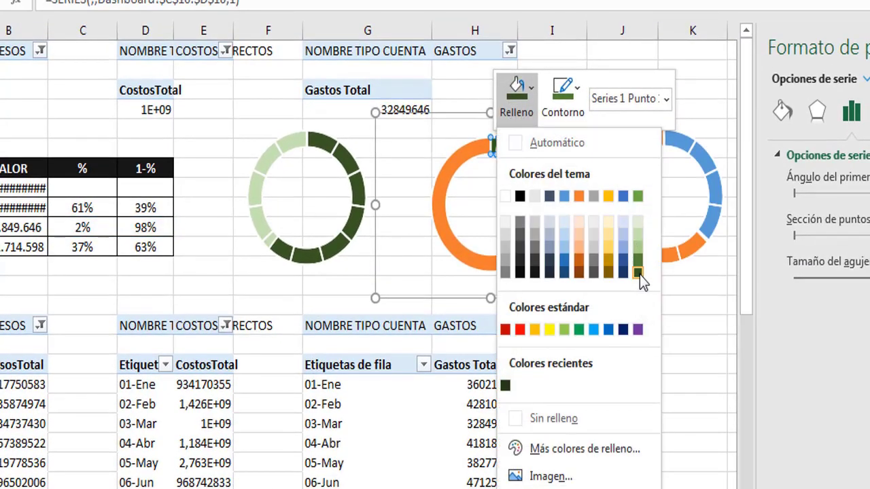
{"action": "left_click", "coordinate": [640, 274]}
{"action": "left_click", "coordinate": [564, 102]}
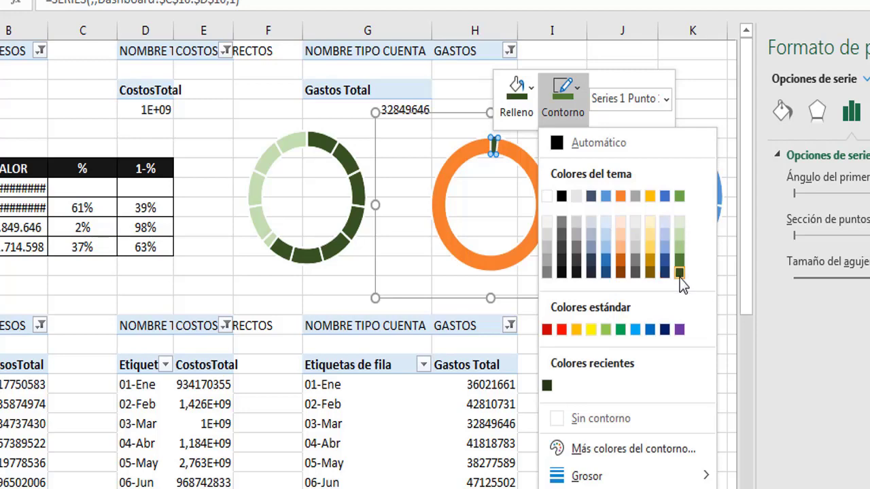
{"action": "left_click", "coordinate": [679, 273]}
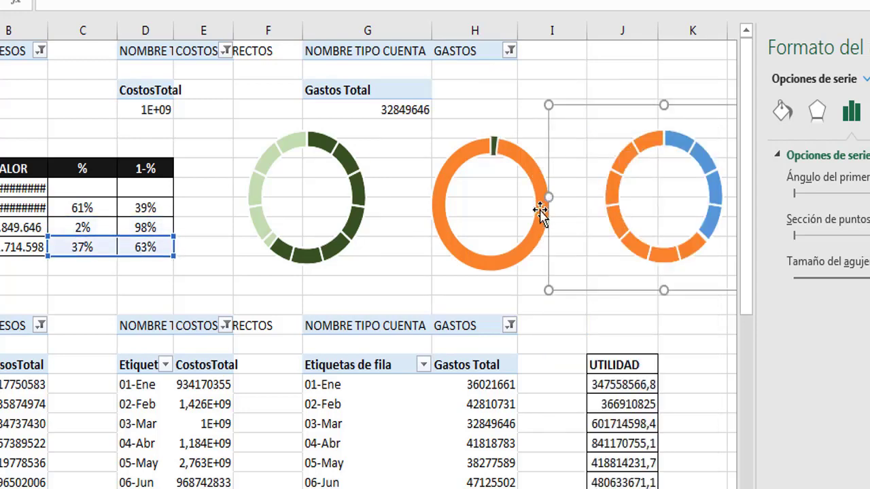
Give the large orange portion of the ring a light green fill and outline
{"action": "left_click", "coordinate": [542, 213]}
{"action": "left_click", "coordinate": [540, 213]}
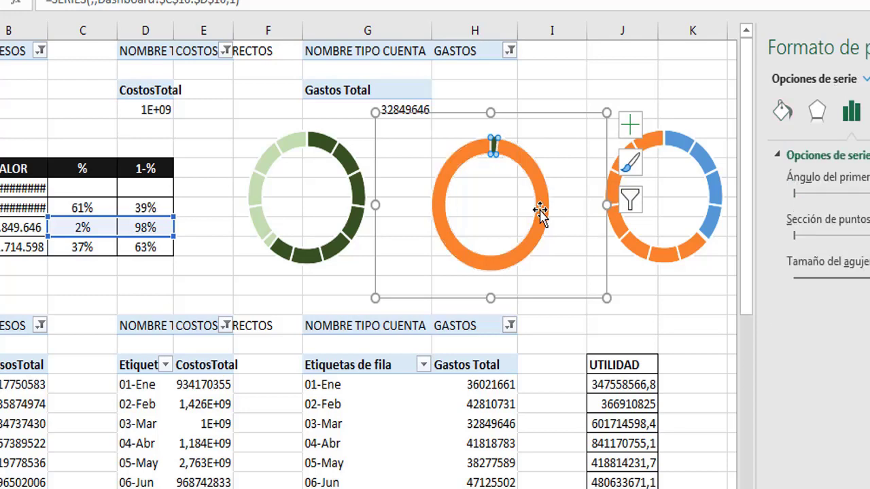
{"action": "right_click", "coordinate": [540, 213]}
{"action": "left_click", "coordinate": [564, 167]}
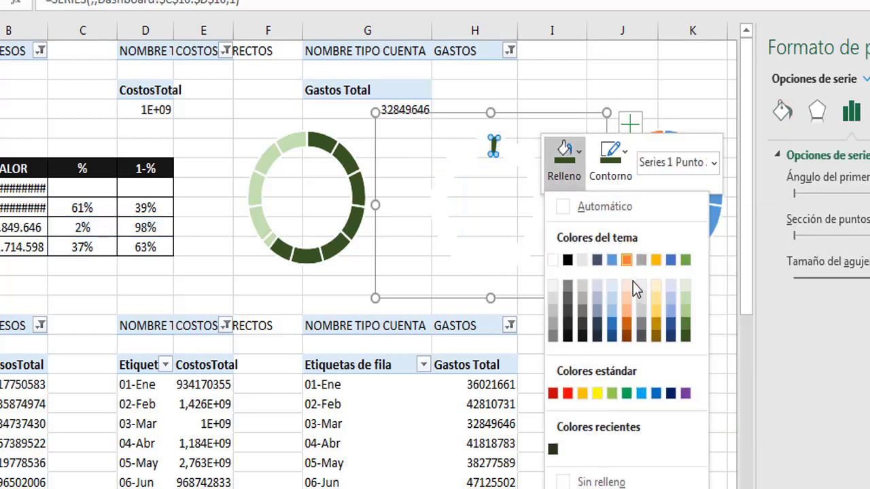
{"action": "left_click", "coordinate": [686, 302]}
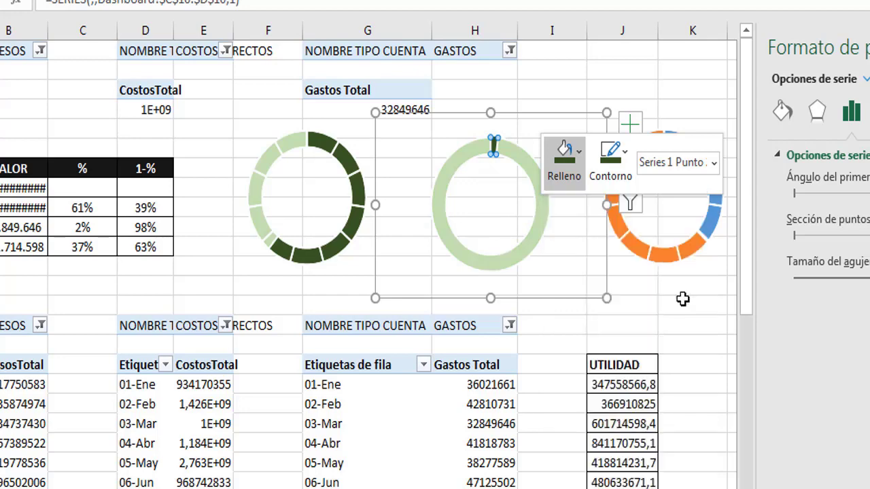
{"action": "left_click", "coordinate": [612, 170]}
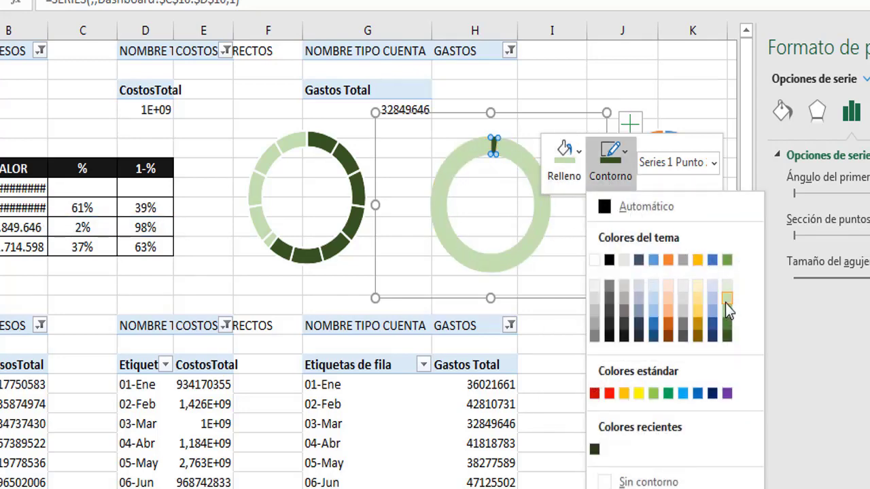
{"action": "left_click", "coordinate": [725, 303]}
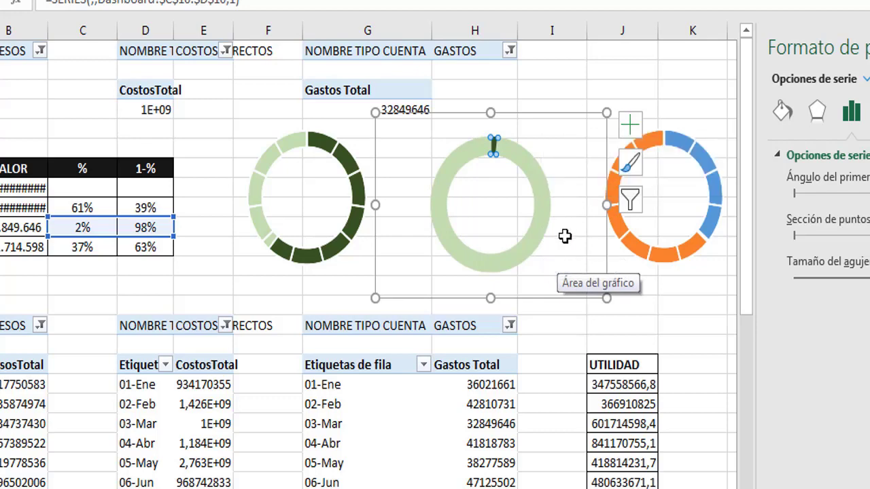
Put Series2 on the secondary axis, splitting the green ring into ten segments
{"action": "right_click", "coordinate": [519, 128]}
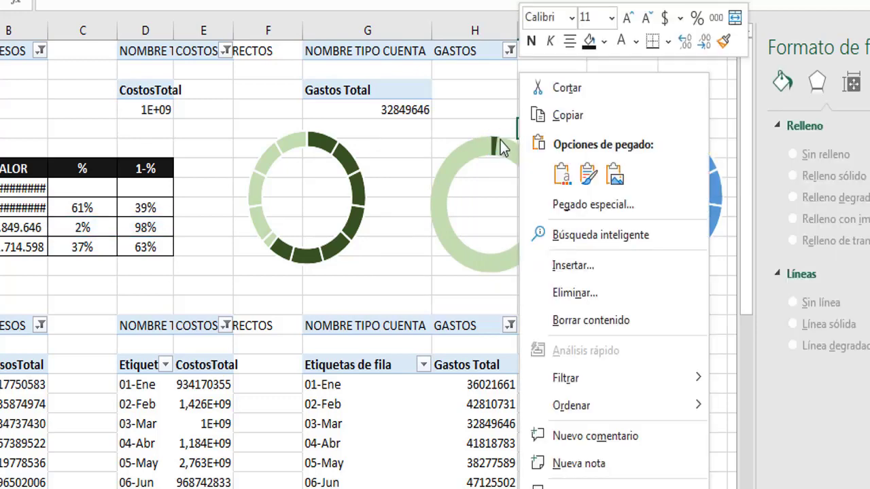
{"action": "left_click", "coordinate": [498, 144]}
{"action": "left_click", "coordinate": [499, 144]}
{"action": "right_click", "coordinate": [499, 144]}
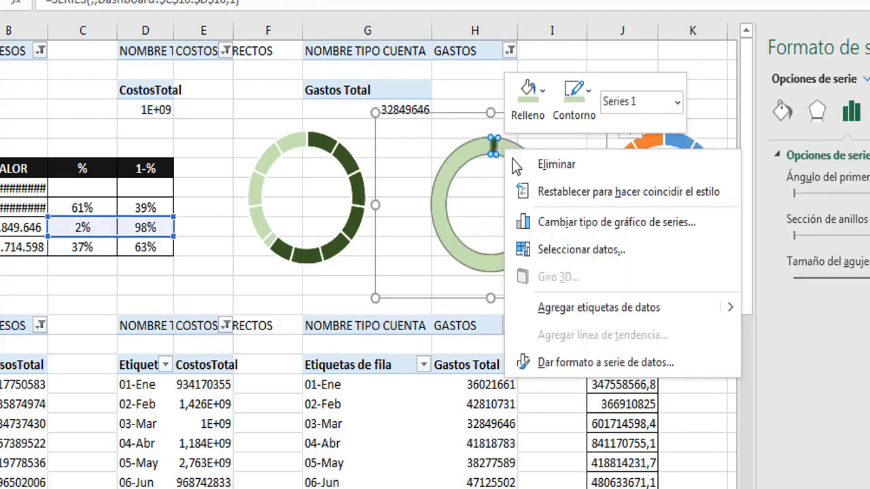
{"action": "left_click", "coordinate": [555, 225]}
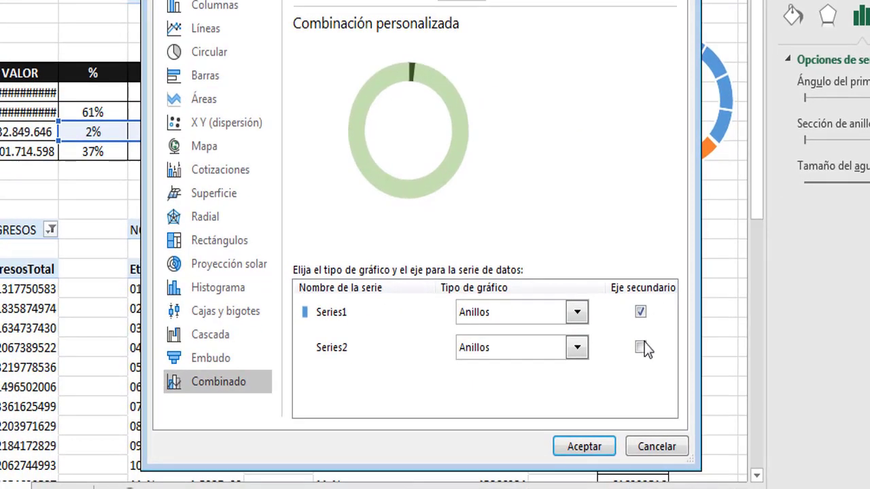
{"action": "left_click", "coordinate": [641, 348]}
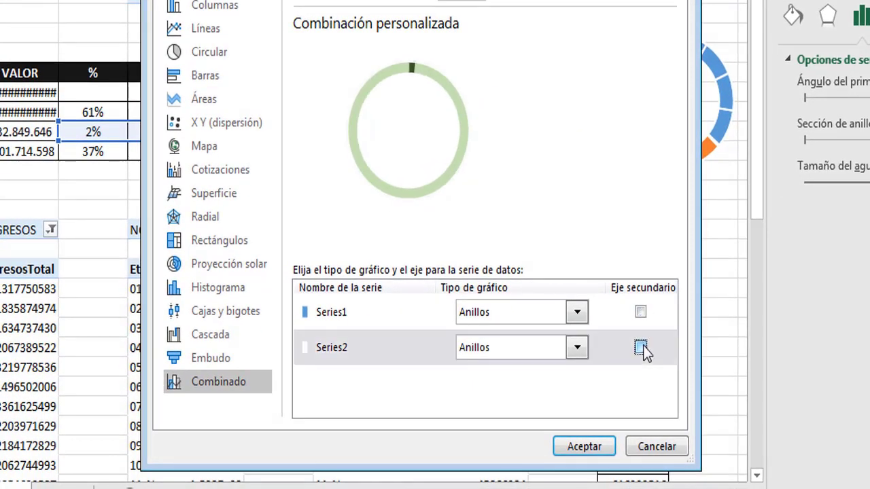
{"action": "left_click", "coordinate": [641, 348]}
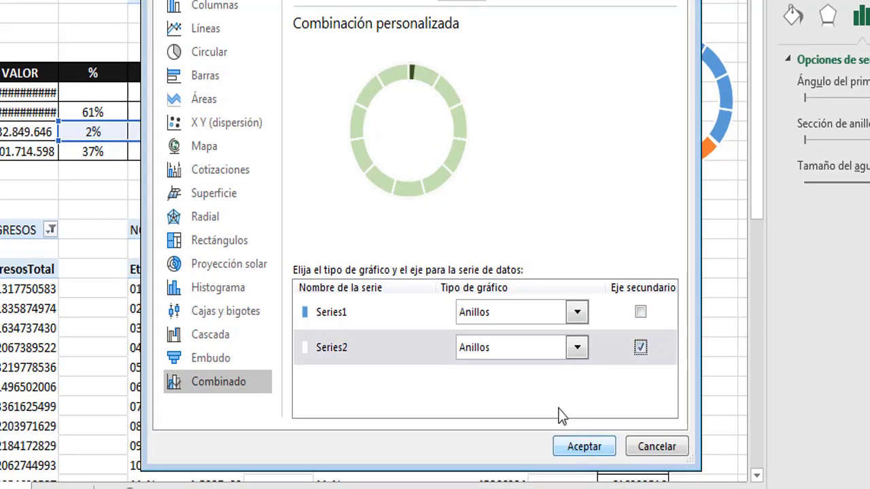
{"action": "left_click", "coordinate": [584, 447]}
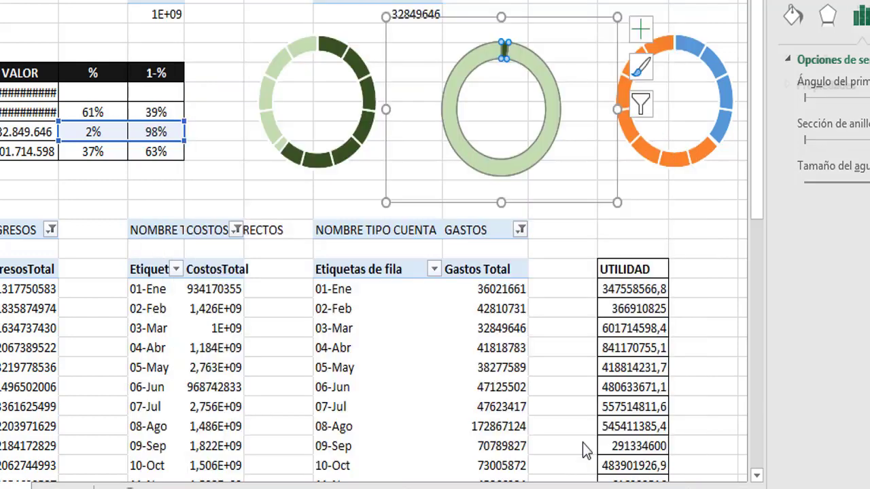
{"action": "left_click", "coordinate": [657, 232]}
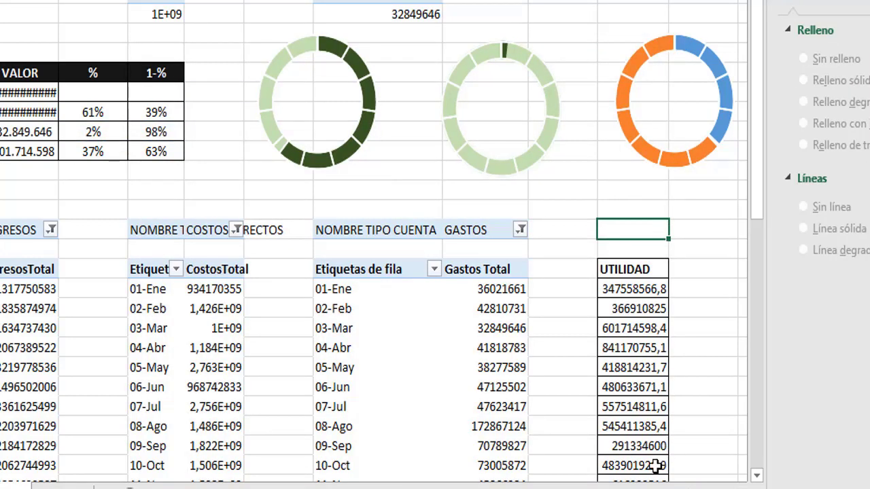
{"action": "scroll", "coordinate": [656, 466], "scroll_direction": "right", "scroll_amount": 2}
{"action": "scroll", "coordinate": [656, 466], "scroll_direction": "right", "scroll_amount": 1}
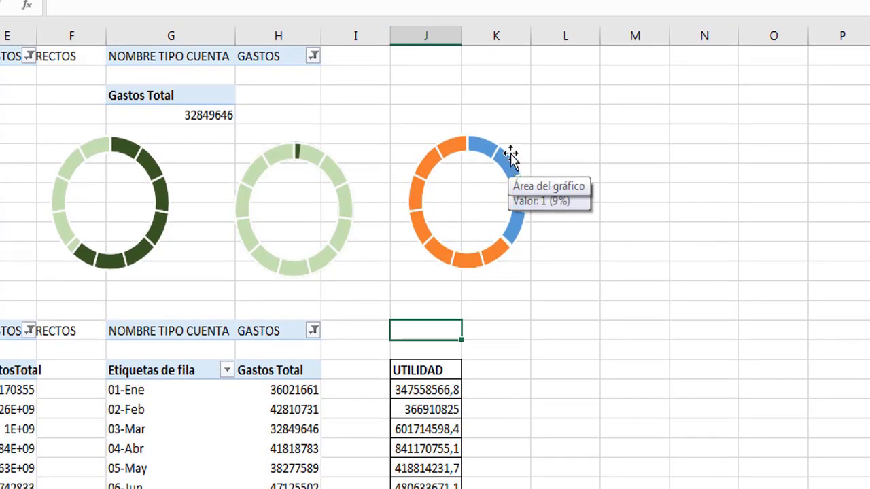
Move the third doughnut's first series onto the secondary axis
{"action": "right_click", "coordinate": [511, 157]}
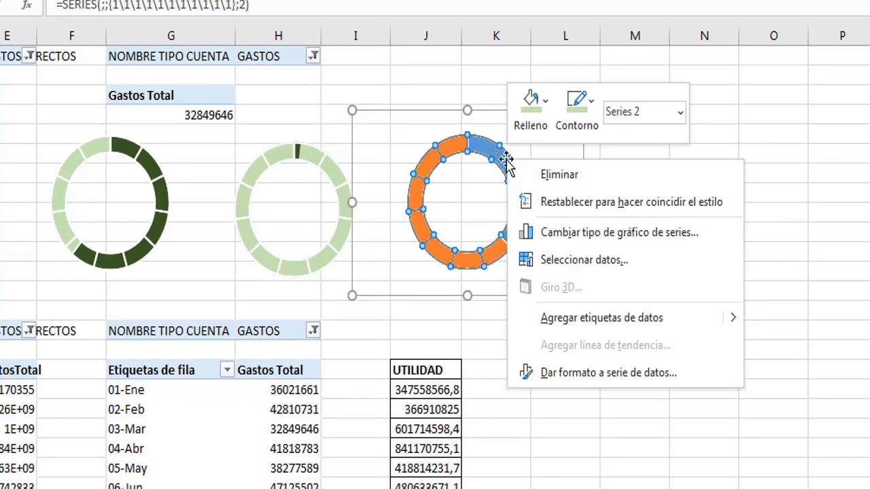
{"action": "left_click", "coordinate": [537, 232]}
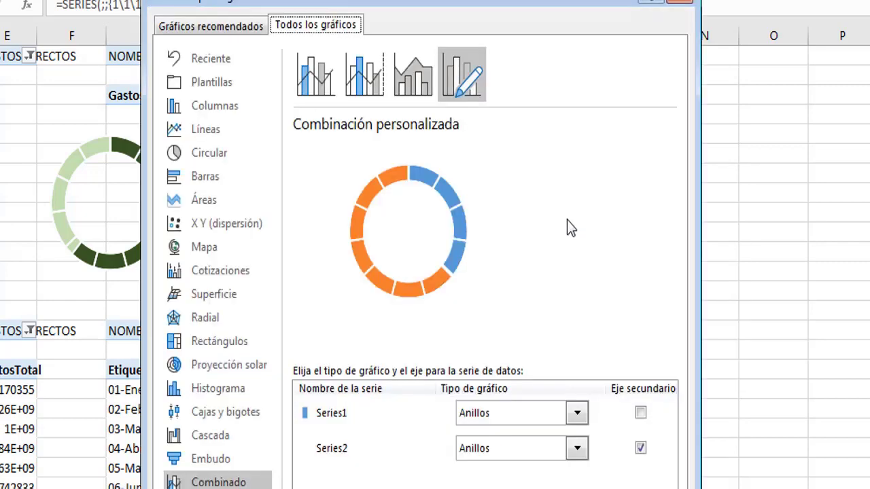
{"action": "left_click", "coordinate": [640, 412]}
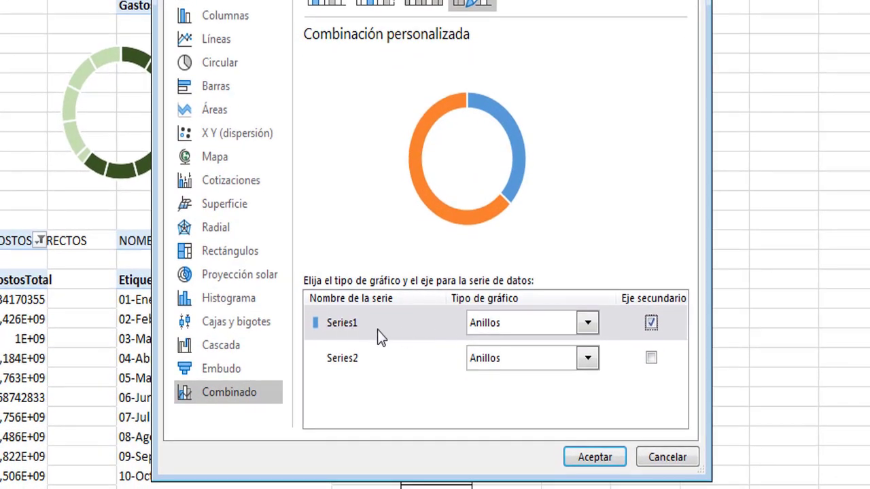
{"action": "left_click", "coordinate": [594, 458]}
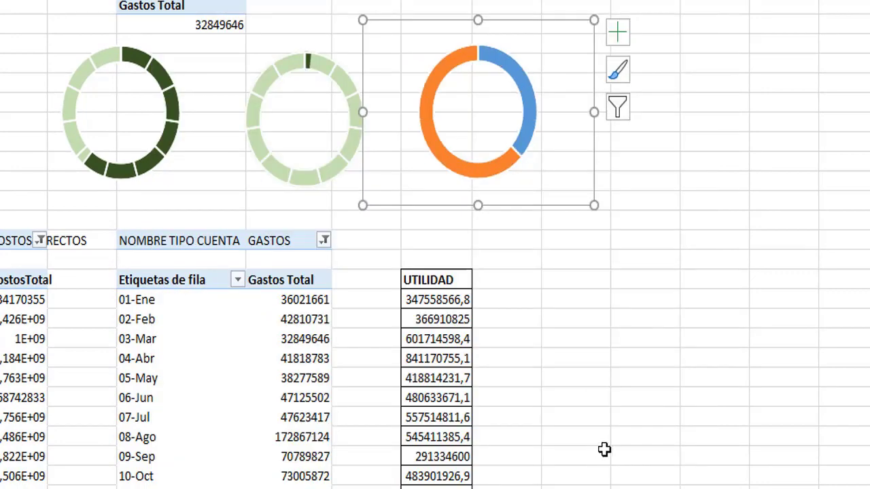
Give the blue 37% segment a dark green fill and outline
{"action": "double_click", "coordinate": [522, 78]}
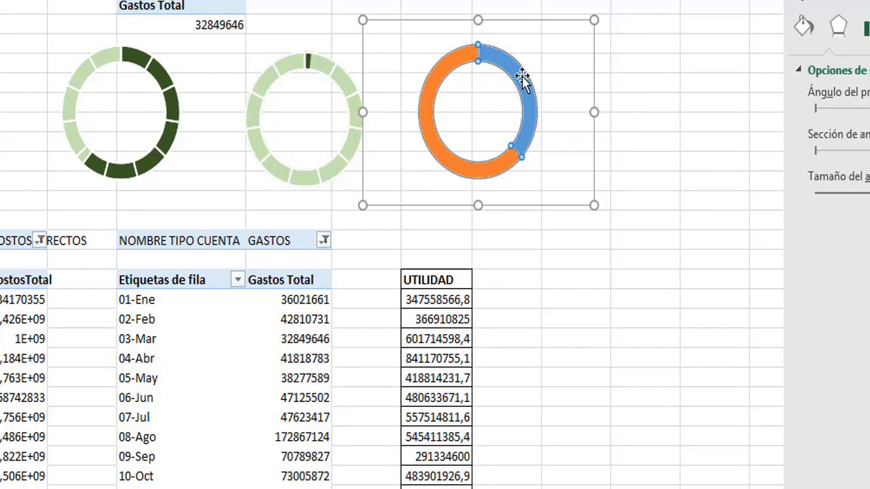
{"action": "left_click", "coordinate": [522, 78]}
{"action": "right_click", "coordinate": [521, 78]}
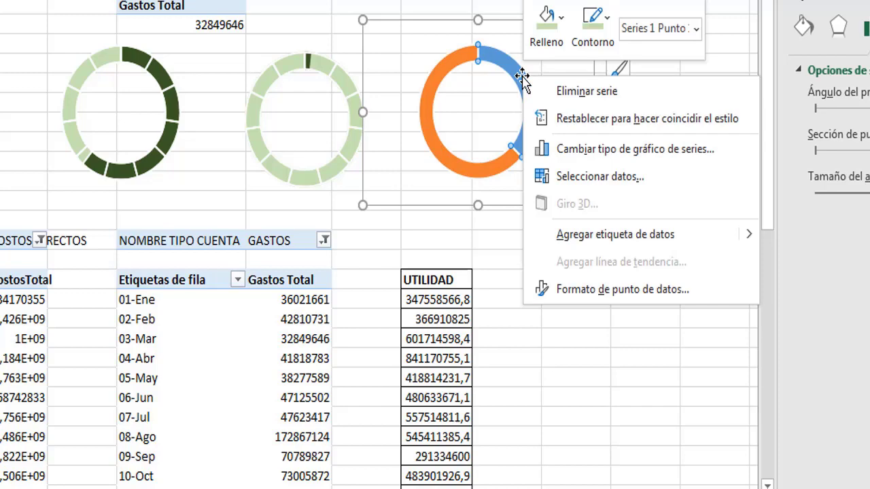
{"action": "left_click", "coordinate": [548, 32]}
{"action": "left_click", "coordinate": [670, 199]}
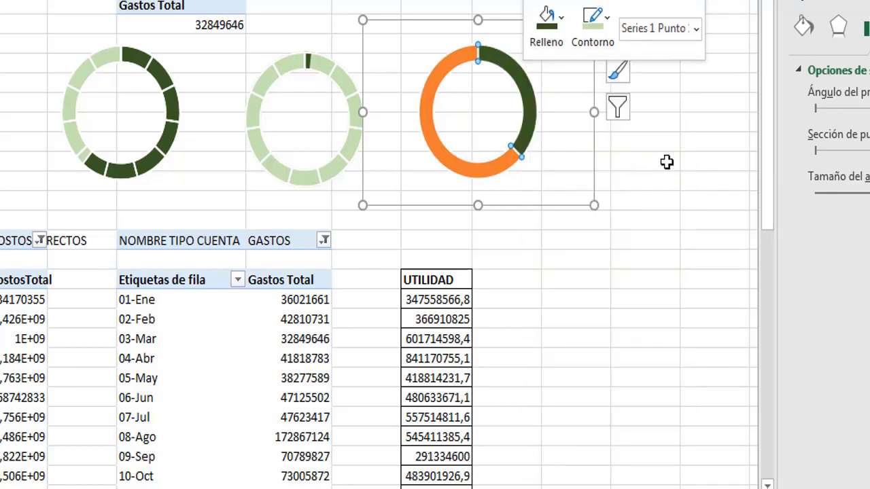
{"action": "left_click", "coordinate": [596, 43]}
{"action": "left_click", "coordinate": [711, 203]}
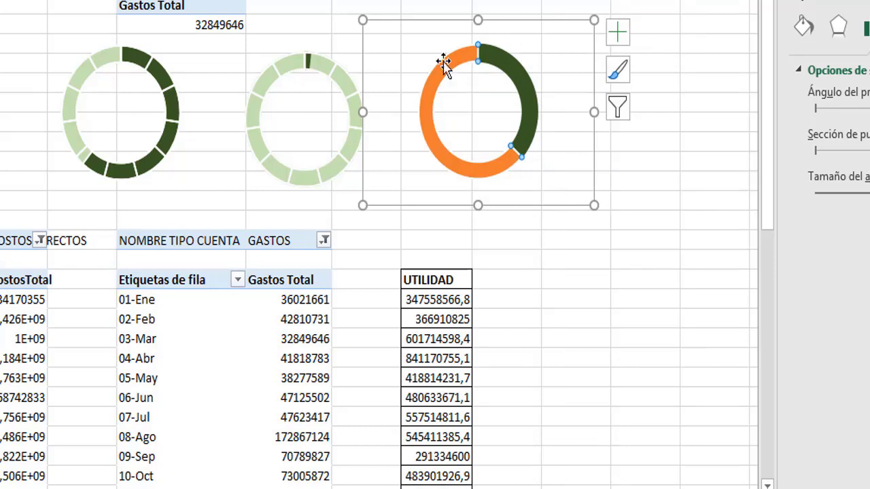
Give the orange segment a light green fill and outline
{"action": "right_click", "coordinate": [447, 64]}
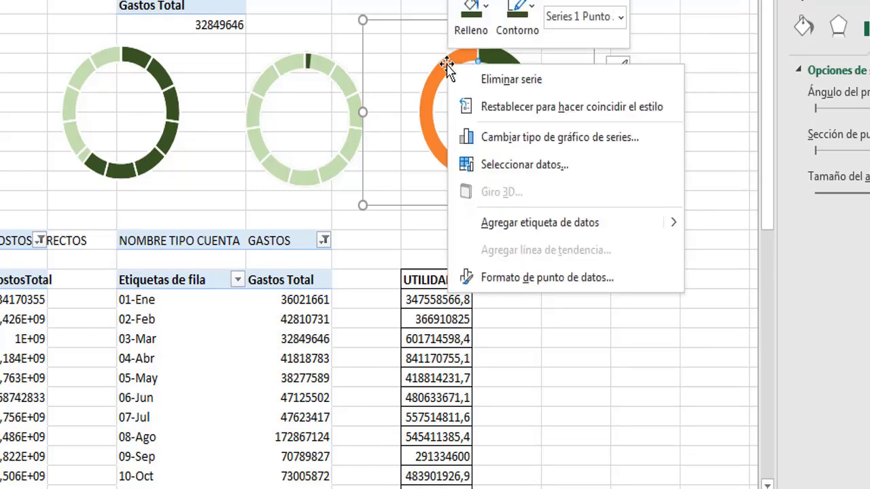
{"action": "left_click", "coordinate": [465, 30]}
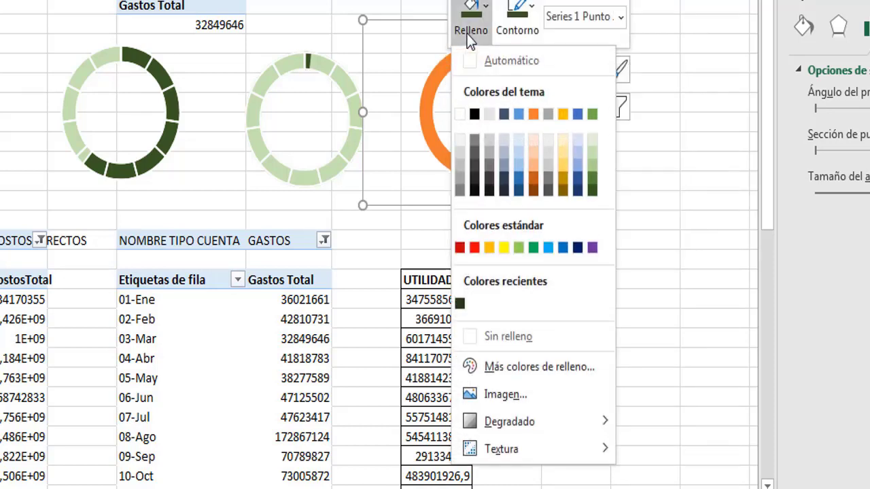
{"action": "left_click", "coordinate": [594, 151]}
{"action": "left_click", "coordinate": [522, 35]}
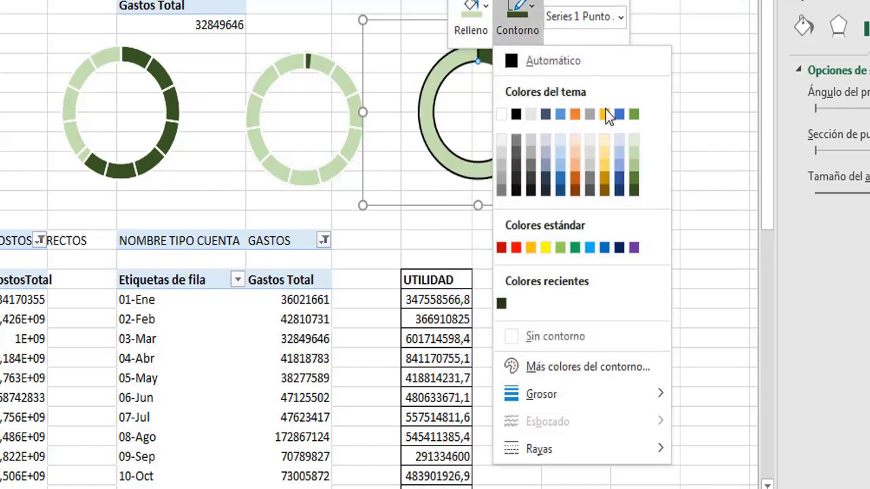
{"action": "left_click", "coordinate": [633, 150]}
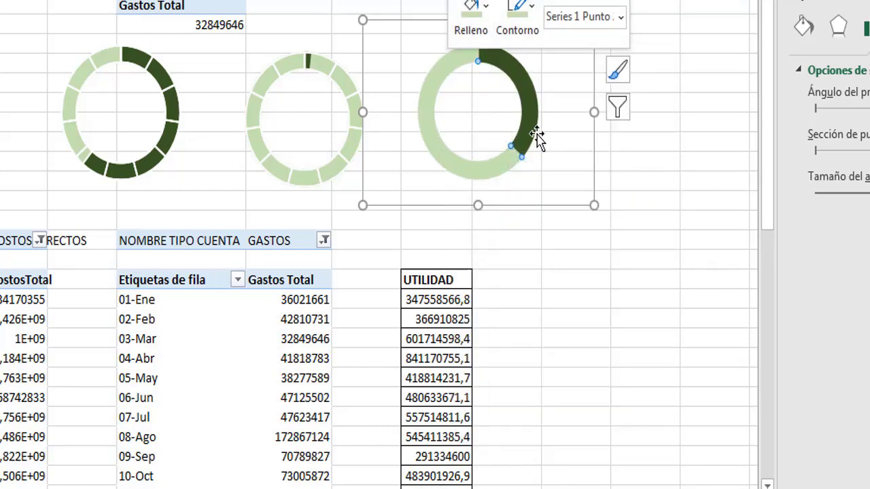
Take the first series off the secondary axis and put the second series on it
{"action": "left_click", "coordinate": [575, 126]}
{"action": "left_click", "coordinate": [531, 117]}
{"action": "right_click", "coordinate": [532, 117]}
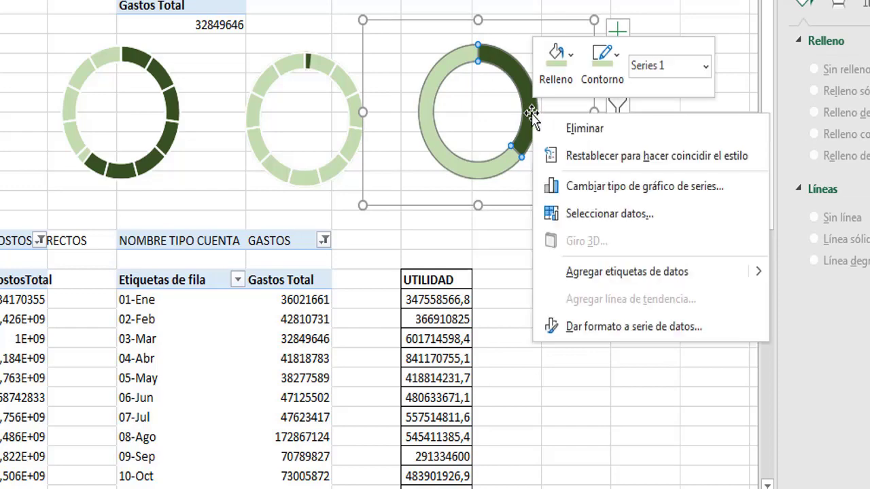
{"action": "left_click", "coordinate": [589, 188]}
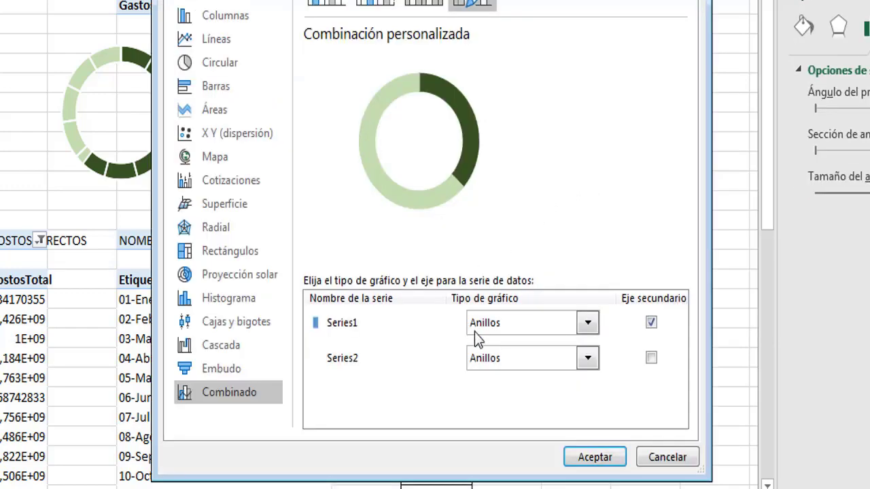
{"action": "left_click", "coordinate": [651, 359]}
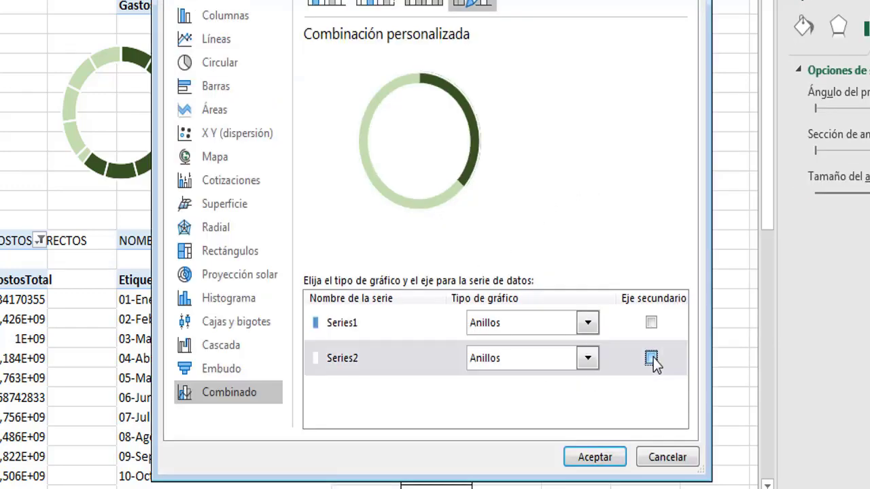
{"action": "left_click", "coordinate": [651, 357]}
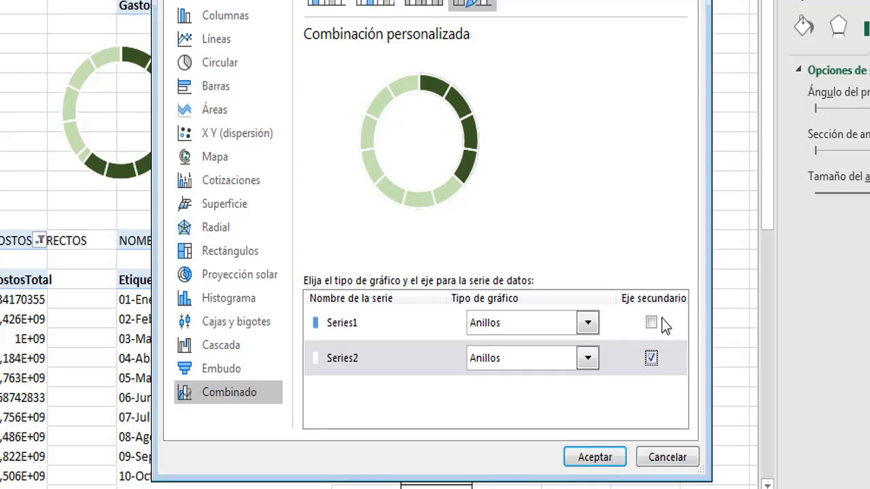
{"action": "left_click", "coordinate": [603, 457]}
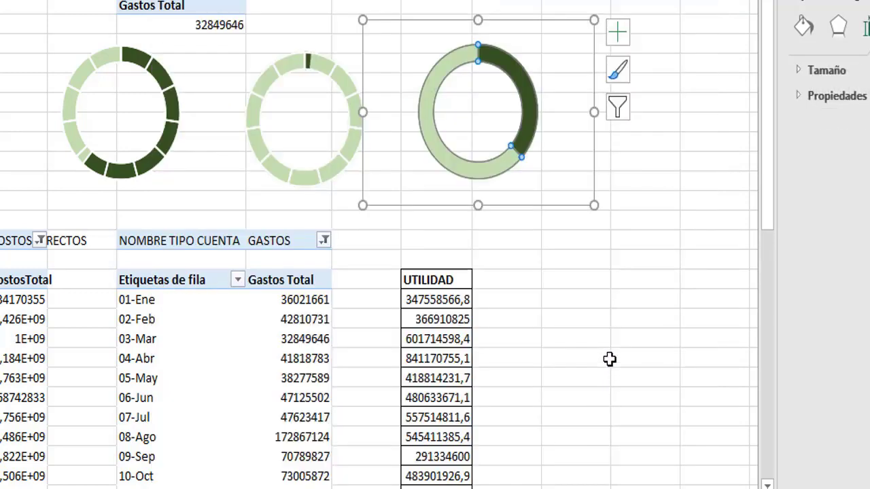
Cut the three doughnut charts from Dashboard and paste them onto the Informe sheet
{"action": "left_click", "coordinate": [607, 323]}
{"action": "left_click", "coordinate": [178, 86]}
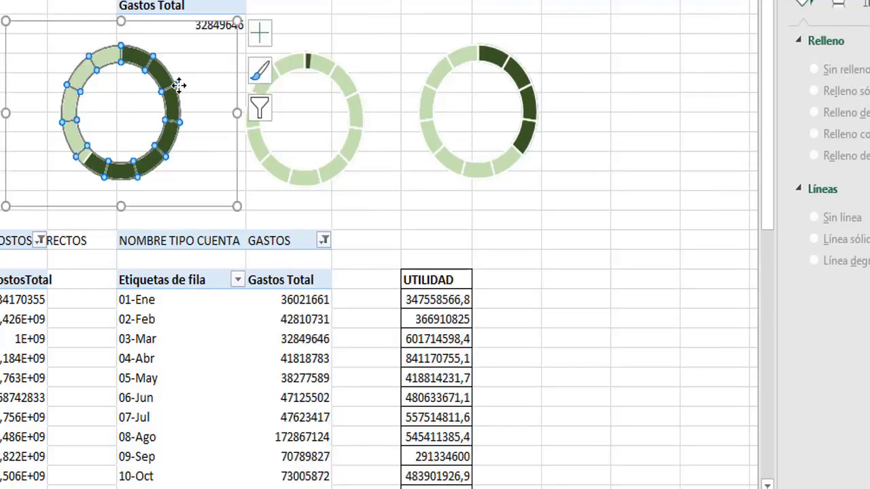
{"action": "left_click", "coordinate": [293, 62]}
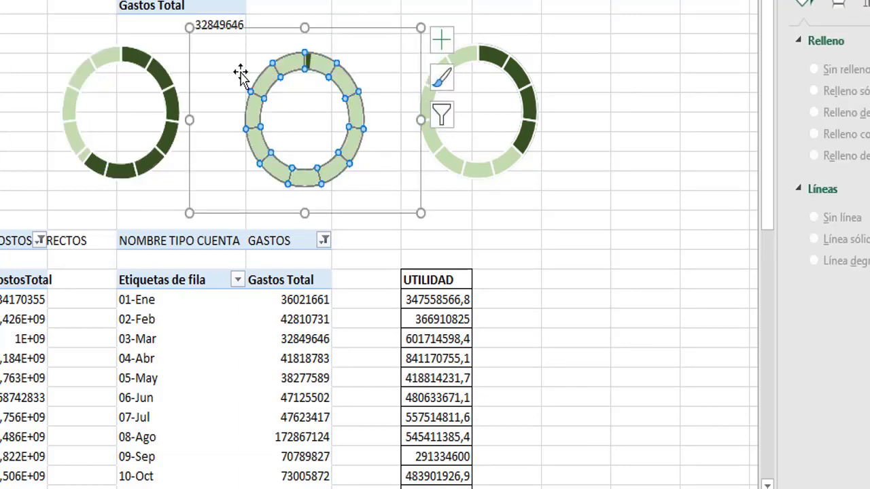
{"action": "left_click", "coordinate": [156, 61], "text": "ctrl"}
{"action": "left_click", "coordinate": [540, 80], "text": "ctrl"}
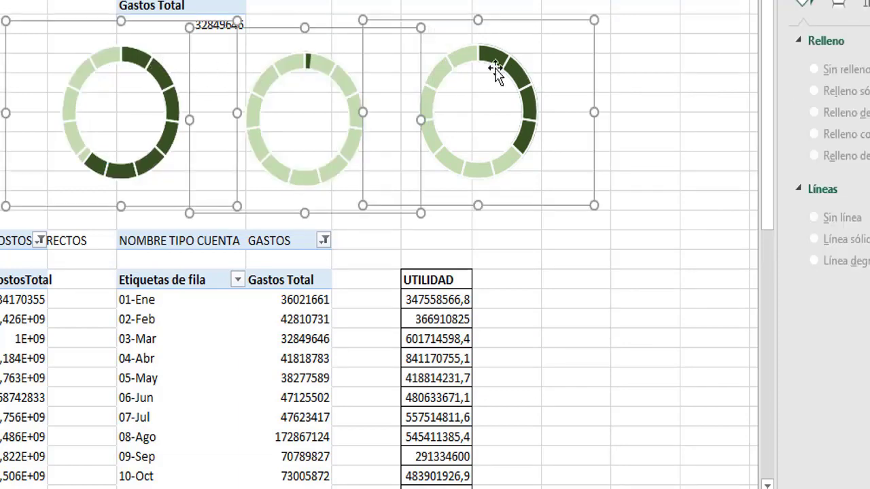
{"action": "key", "text": "ctrl+x"}
{"action": "left_click", "coordinate": [231, 469]}
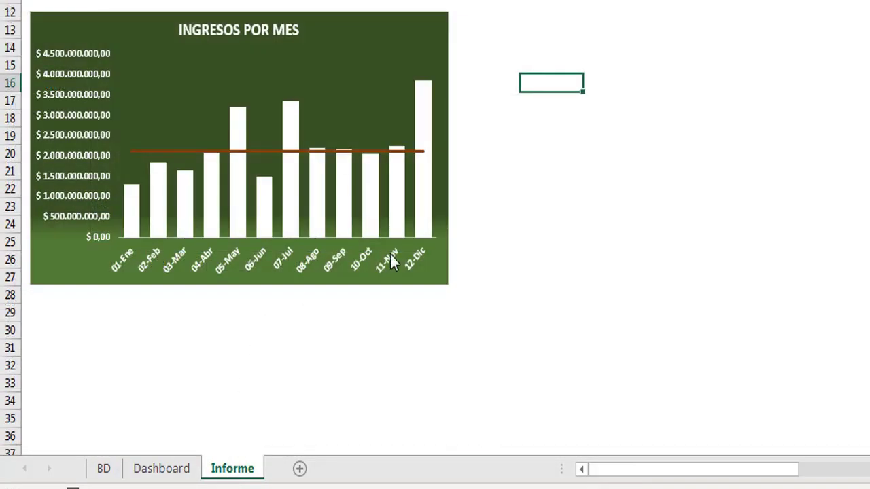
{"action": "key", "text": "ctrl+v"}
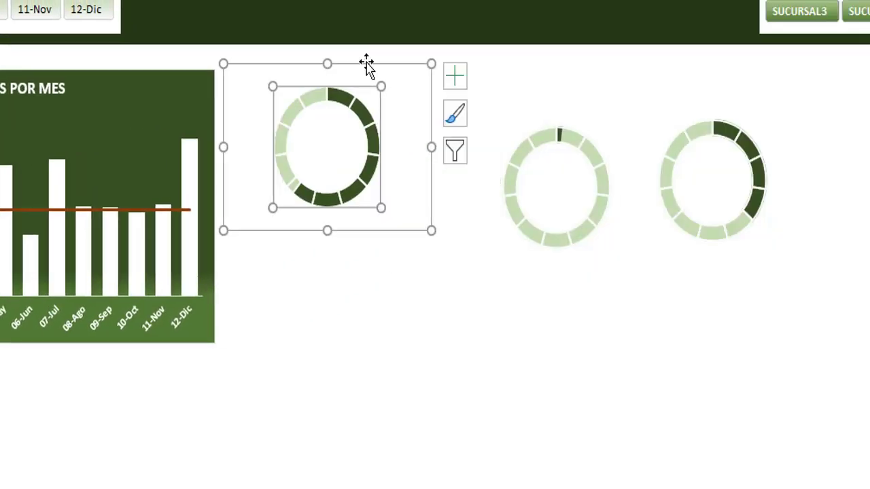
Arrange the three ring charts in a staggered group beside the INGRESOS POR MES chart
{"action": "left_click_drag", "start_coordinate": [365, 64], "coordinate": [378, 55]}
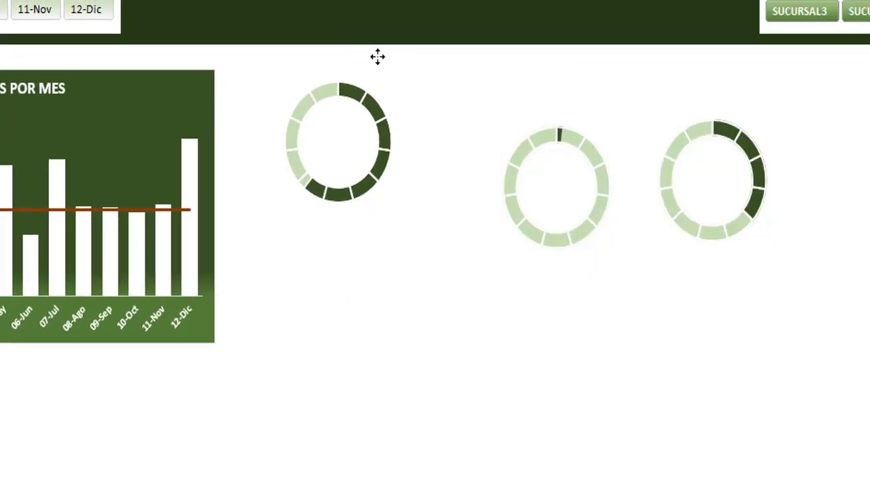
{"action": "left_click", "coordinate": [569, 119]}
{"action": "left_click", "coordinate": [588, 134]}
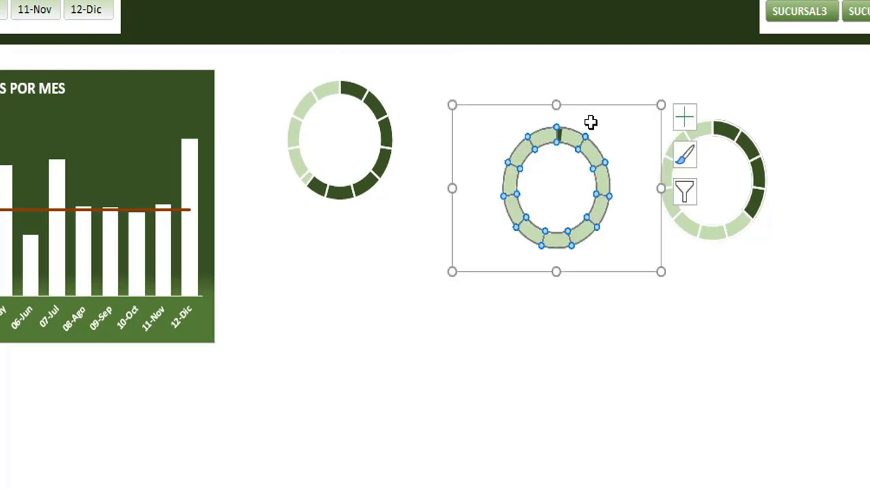
{"action": "left_click_drag", "start_coordinate": [592, 102], "coordinate": [369, 213]}
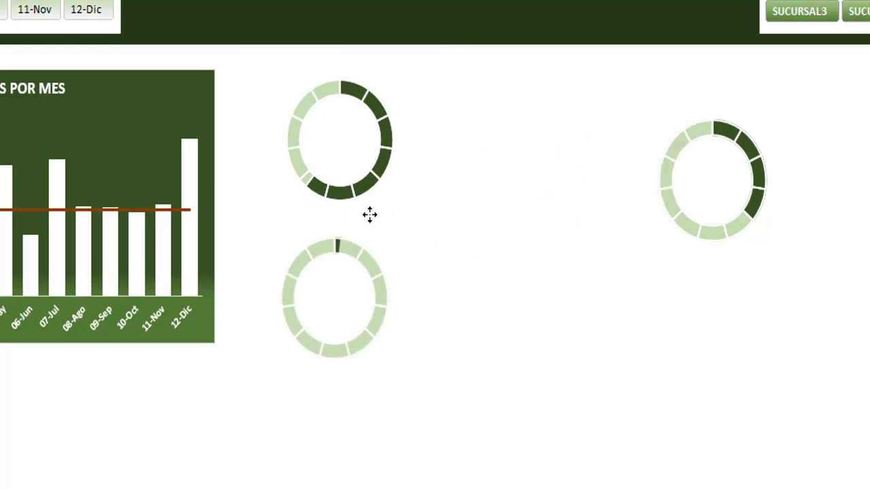
{"action": "left_click", "coordinate": [734, 124]}
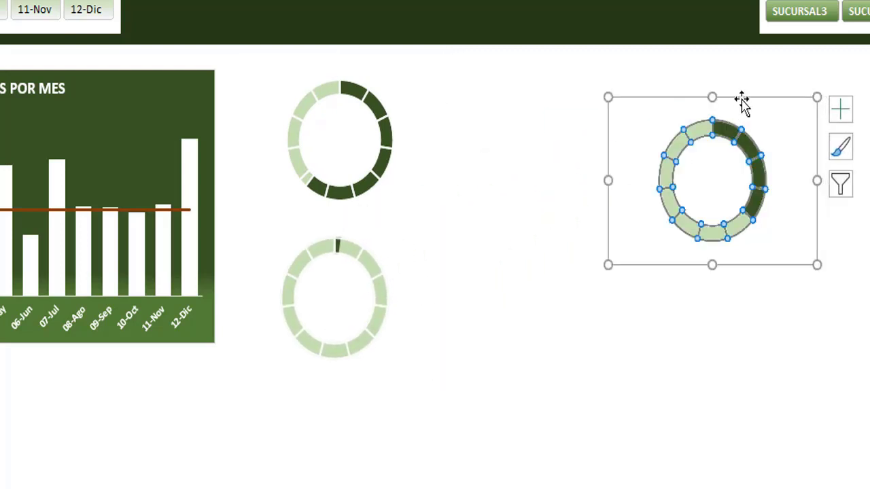
{"action": "left_click_drag", "start_coordinate": [742, 102], "coordinate": [502, 134]}
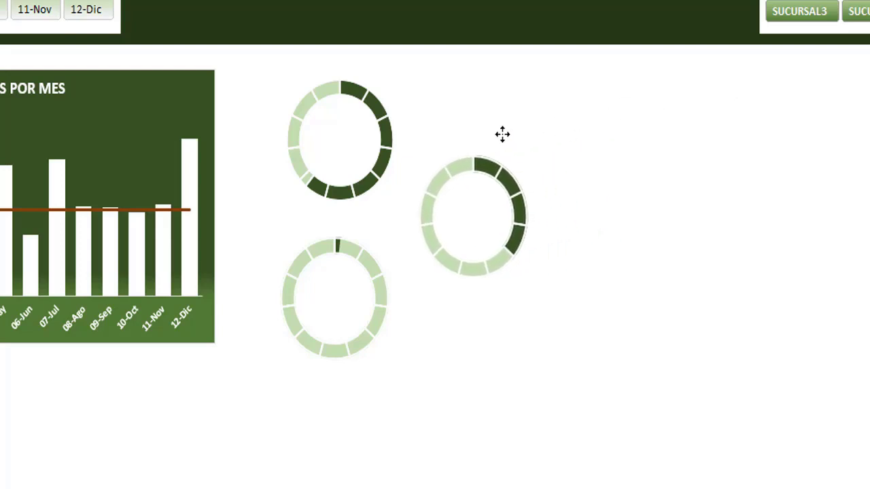
{"action": "left_click", "coordinate": [665, 239]}
{"action": "left_click", "coordinate": [509, 156]}
{"action": "left_click", "coordinate": [502, 153]}
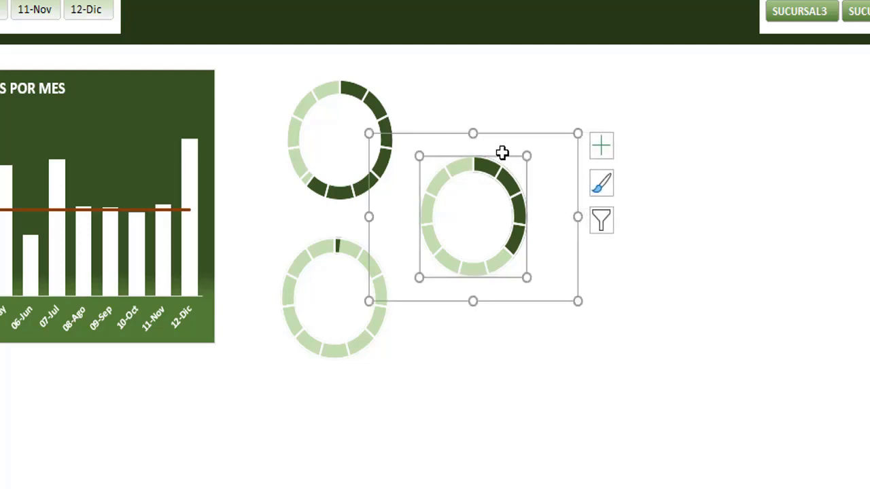
{"action": "left_click_drag", "start_coordinate": [522, 136], "coordinate": [548, 138]}
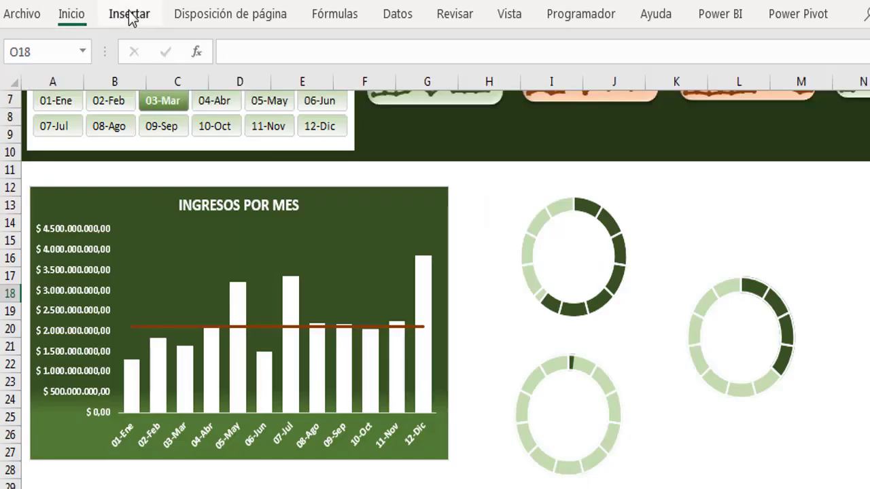
Draw an ellipse sized to fill the centre of the upper ring chart
{"action": "double_click", "coordinate": [129, 17]}
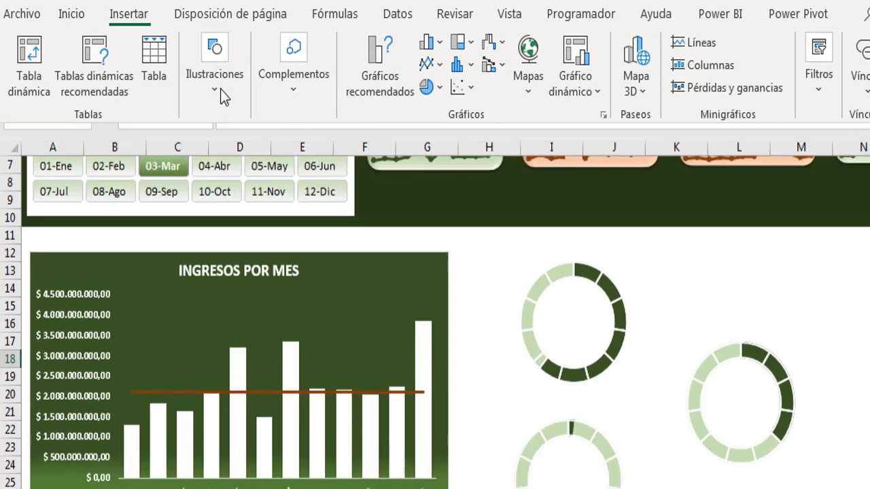
{"action": "left_click", "coordinate": [217, 89]}
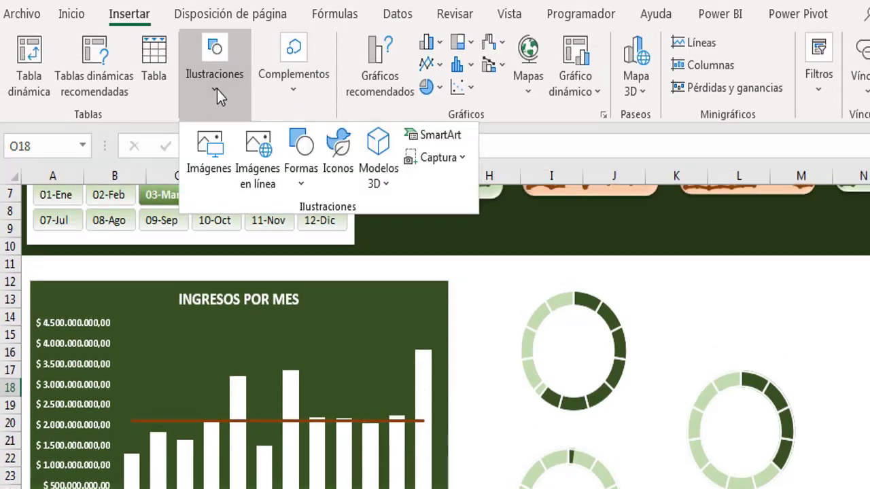
{"action": "left_click", "coordinate": [310, 180]}
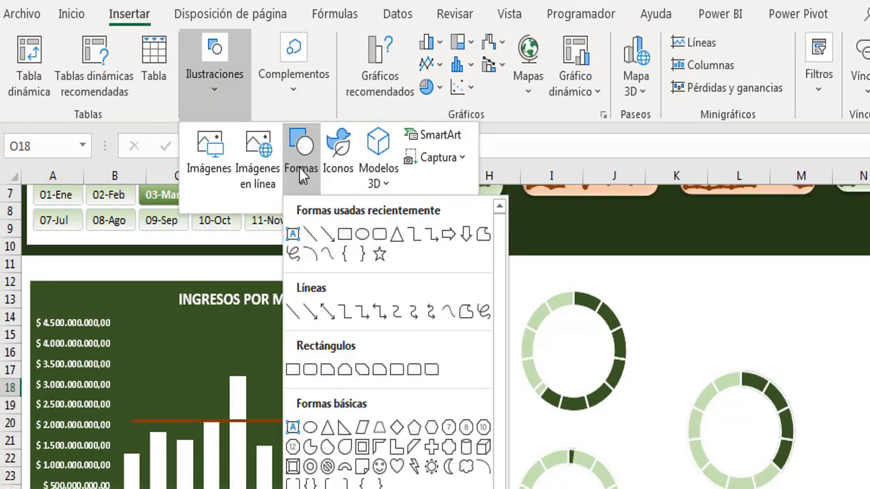
{"action": "left_click", "coordinate": [365, 245]}
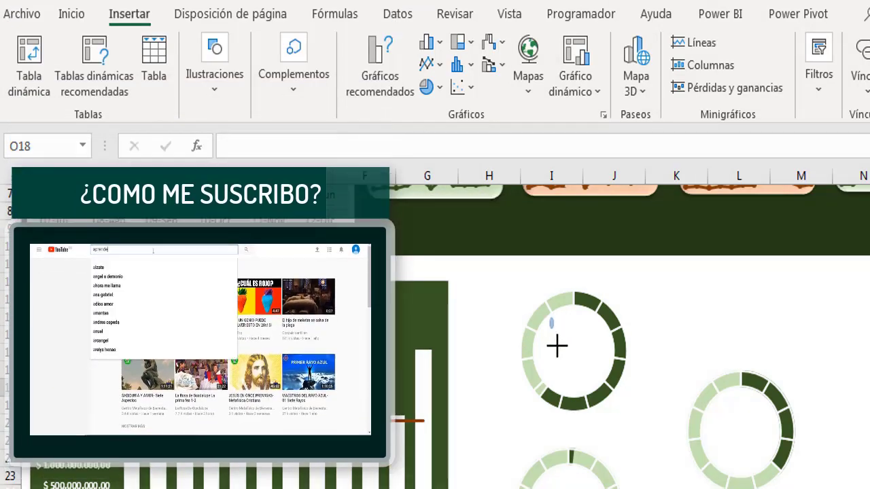
{"action": "left_click_drag", "start_coordinate": [553, 317], "coordinate": [611, 386]}
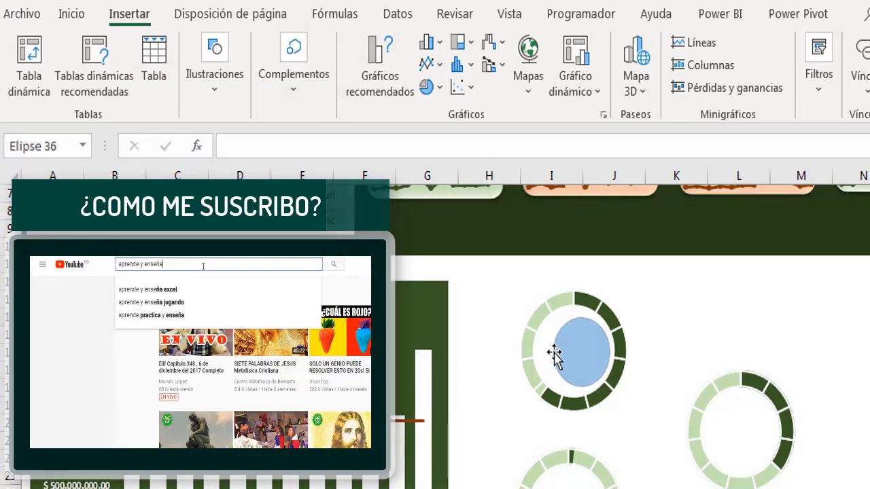
{"action": "left_click_drag", "start_coordinate": [552, 350], "coordinate": [536, 348]}
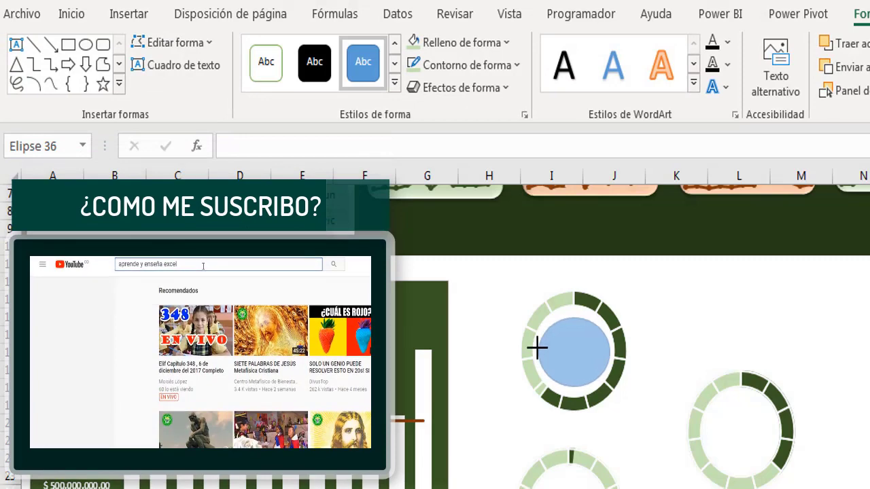
{"action": "left_click_drag", "start_coordinate": [573, 317], "coordinate": [573, 310]}
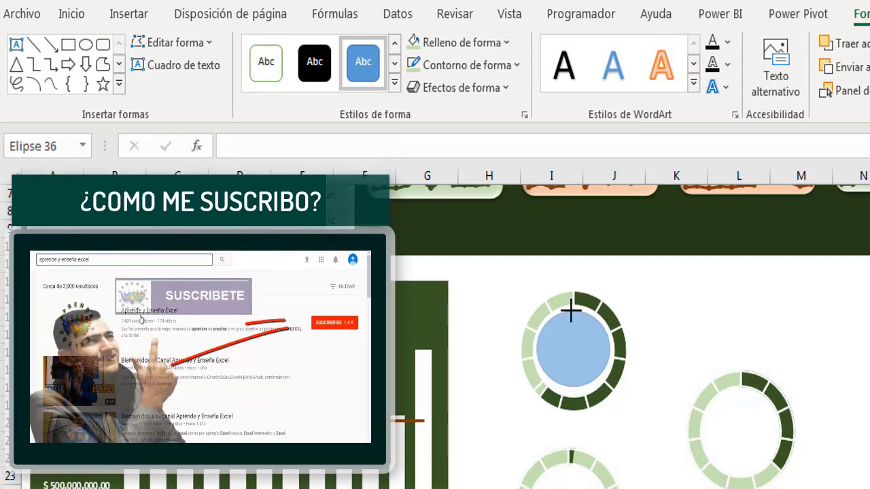
{"action": "left_click_drag", "start_coordinate": [567, 387], "coordinate": [568, 391]}
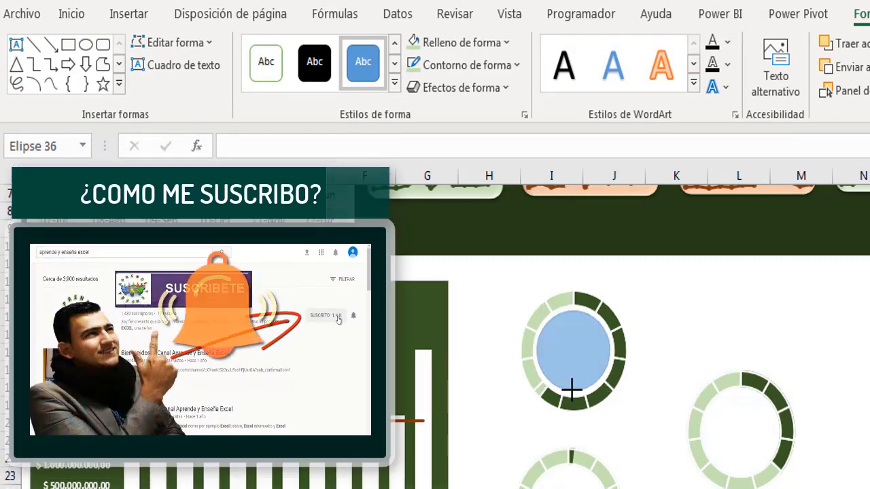
Give the circle a dark green fill and outline, and copy it
{"action": "right_click", "coordinate": [560, 338]}
{"action": "left_click", "coordinate": [626, 146]}
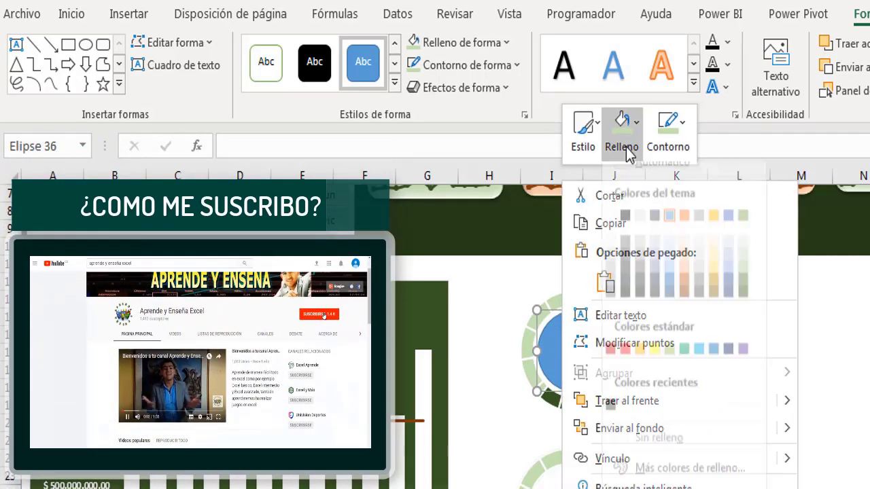
{"action": "left_click", "coordinate": [744, 306]}
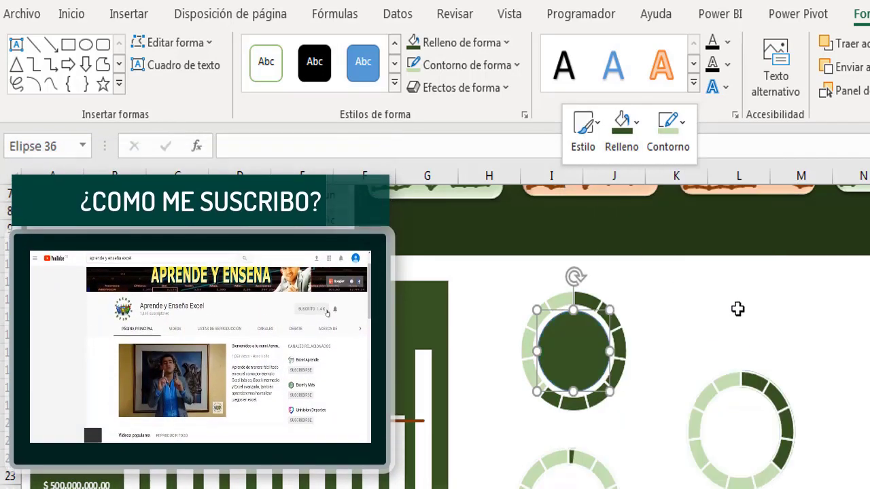
{"action": "left_click", "coordinate": [666, 146]}
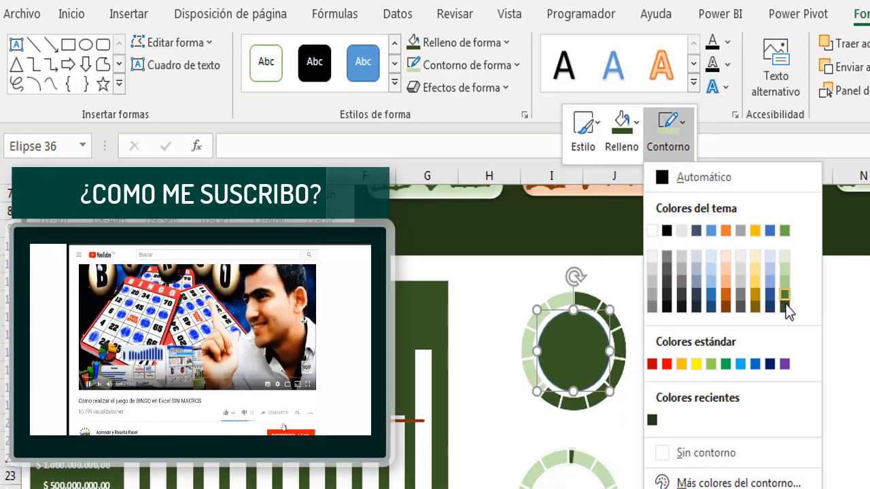
{"action": "left_click", "coordinate": [786, 308]}
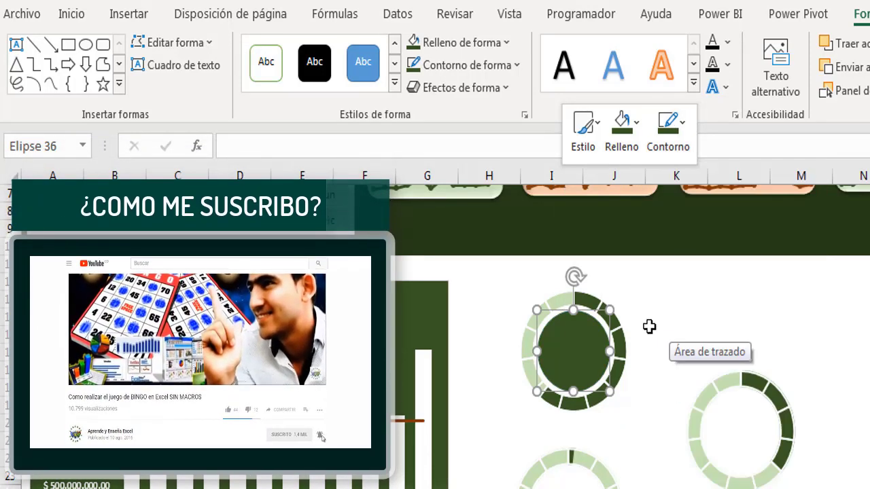
{"action": "key", "text": "ctrl+c"}
{"action": "left_click", "coordinate": [676, 319]}
Paste copies of the dark green circle into the centres of the right and lower rings
{"action": "key", "text": "ctrl+v"}
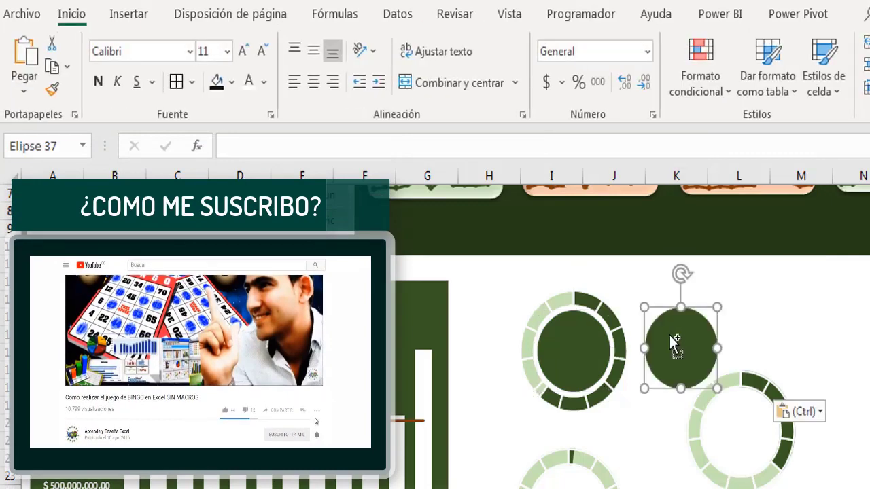
{"action": "left_click_drag", "start_coordinate": [686, 331], "coordinate": [744, 411]}
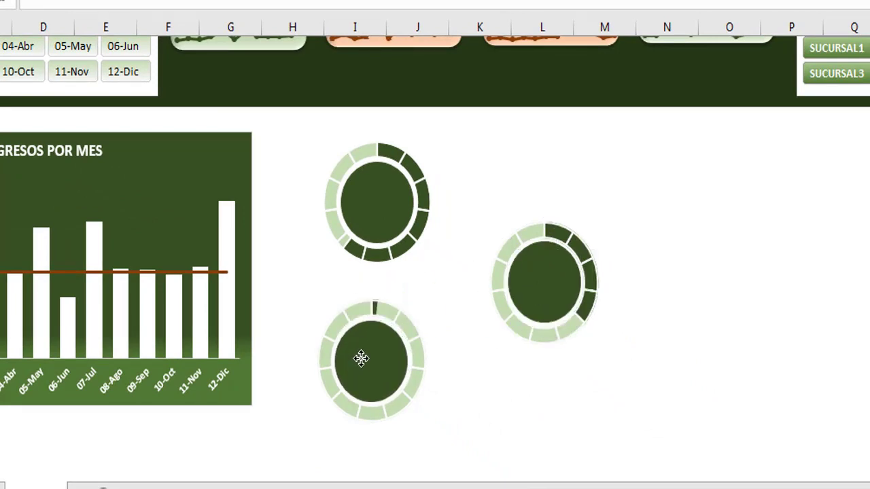
{"action": "left_click_drag", "start_coordinate": [361, 358], "coordinate": [361, 356]}
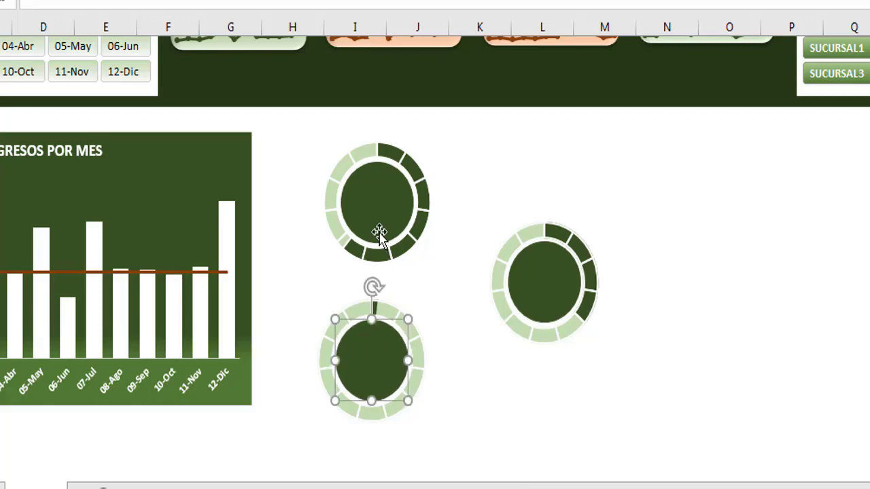
{"action": "left_click_drag", "start_coordinate": [361, 358], "coordinate": [380, 213]}
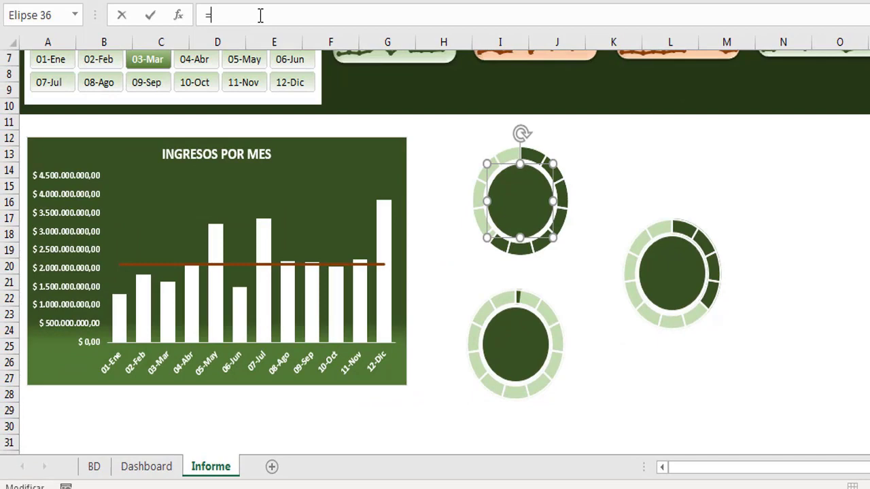
Link the top and bottom centre circles to Dashboard C9 (61%) and C10 (2%)
{"action": "left_click", "coordinate": [162, 467]}
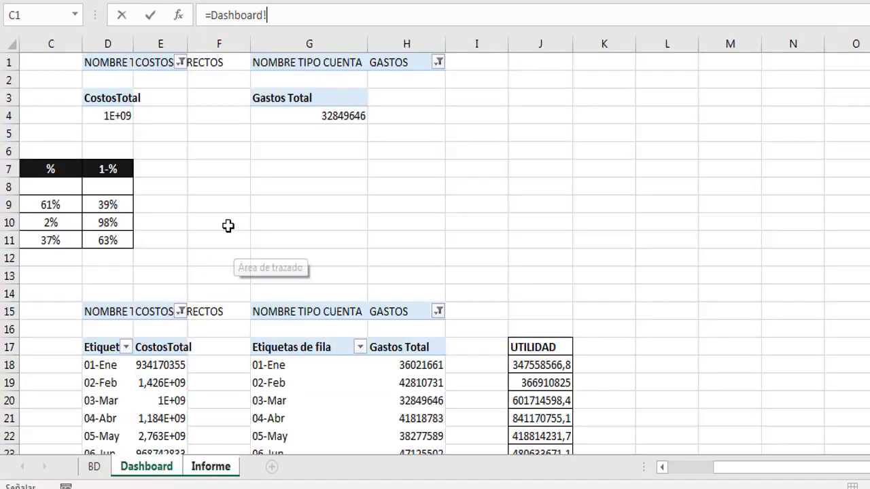
{"action": "left_click_drag", "start_coordinate": [744, 474], "coordinate": [701, 474]}
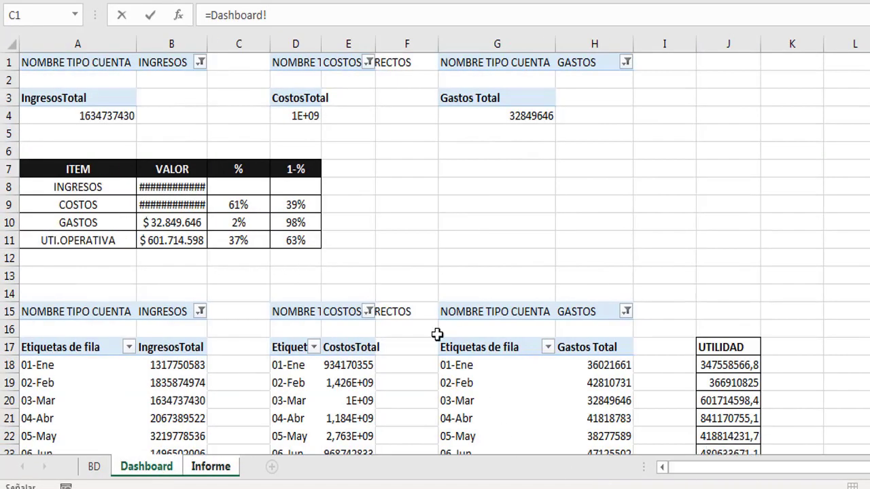
{"action": "left_click", "coordinate": [240, 202]}
{"action": "key", "text": "Return"}
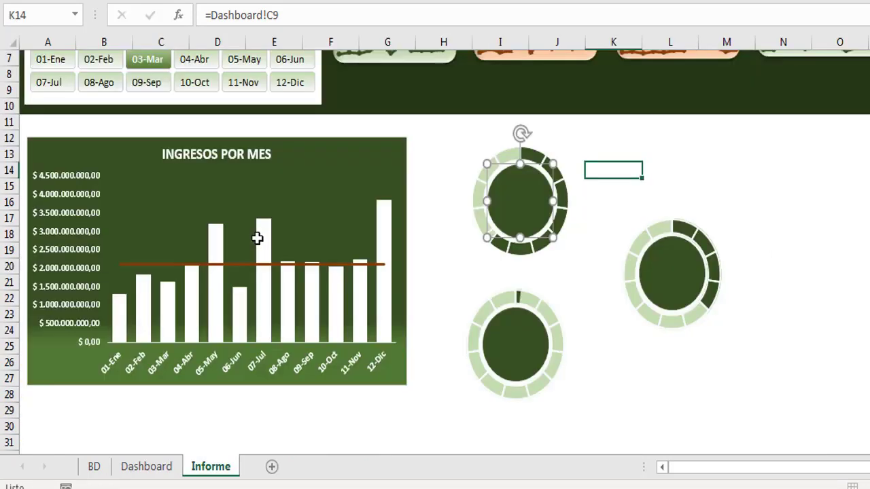
{"action": "left_click", "coordinate": [510, 346]}
{"action": "left_click", "coordinate": [236, 10]}
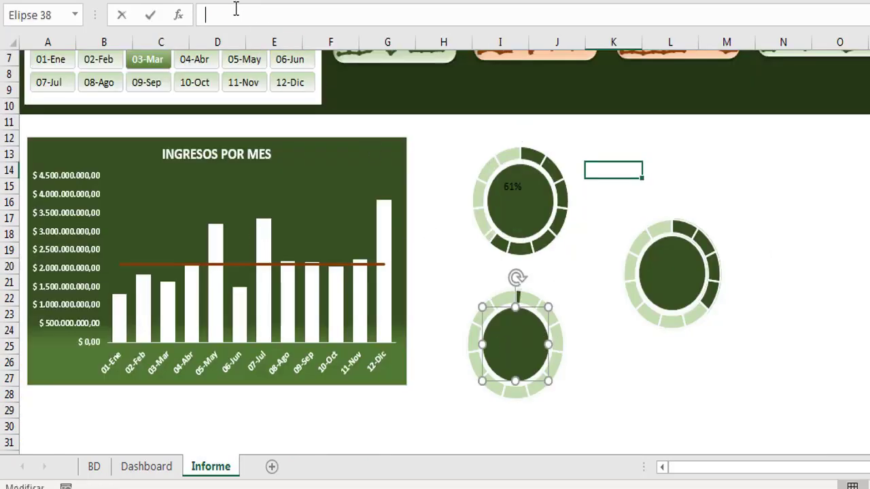
{"action": "type", "text": "="}
{"action": "left_click", "coordinate": [146, 466]}
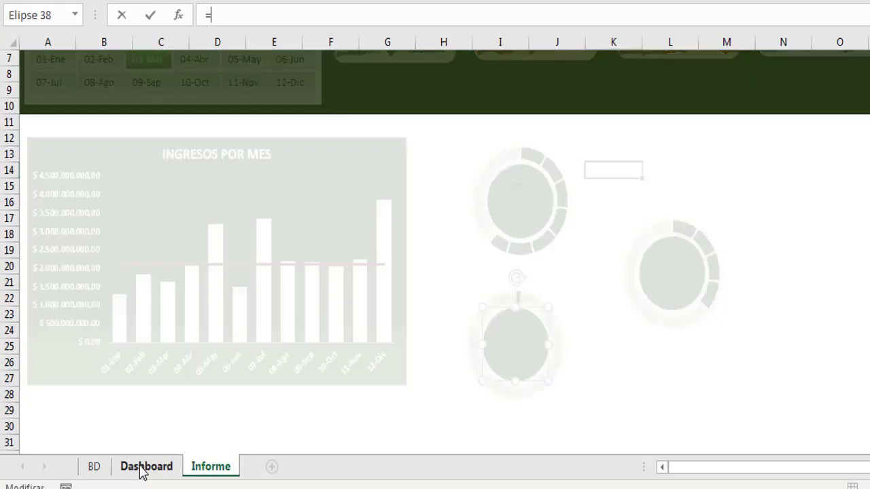
{"action": "left_click", "coordinate": [232, 224]}
{"action": "key", "text": "Return"}
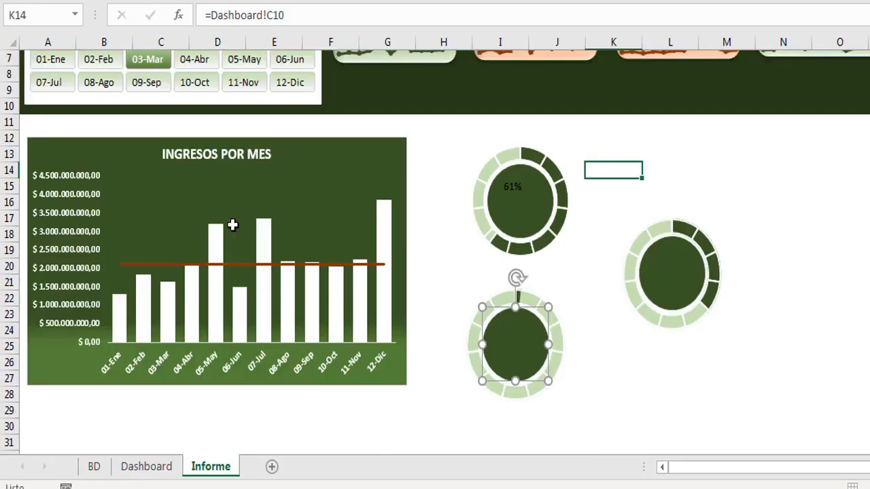
Link the right circle to Dashboard C11 (37%), then select all three circles
{"action": "left_click", "coordinate": [671, 272]}
{"action": "type", "text": "="}
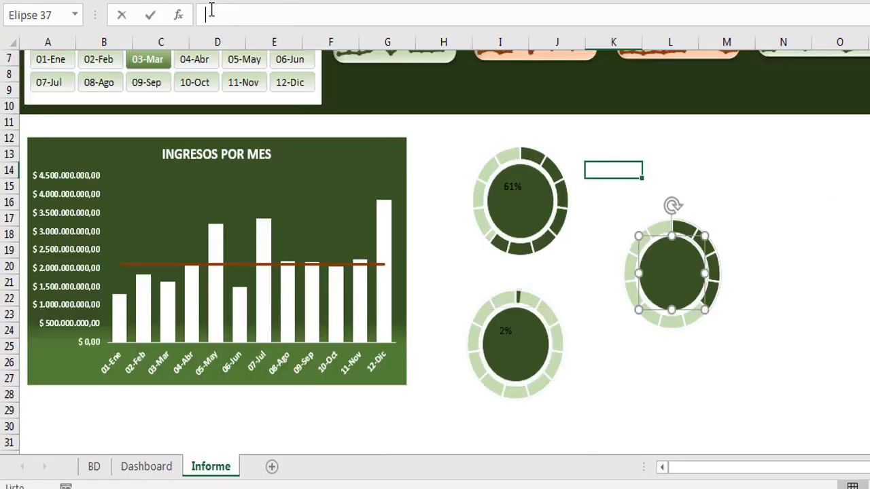
{"action": "left_click", "coordinate": [146, 467]}
{"action": "left_click", "coordinate": [243, 242]}
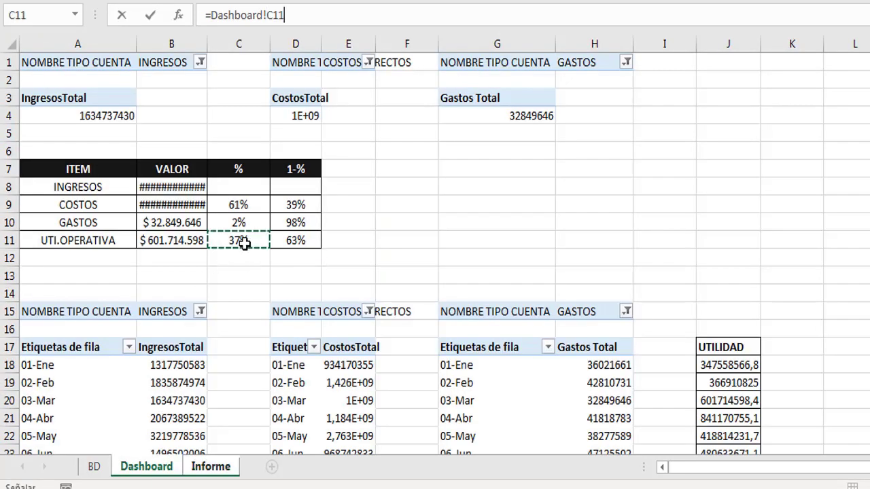
{"action": "key", "text": "Return"}
{"action": "left_click", "coordinate": [561, 228]}
{"action": "left_click", "coordinate": [660, 275], "text": "ctrl"}
{"action": "left_click", "coordinate": [500, 360], "text": "ctrl"}
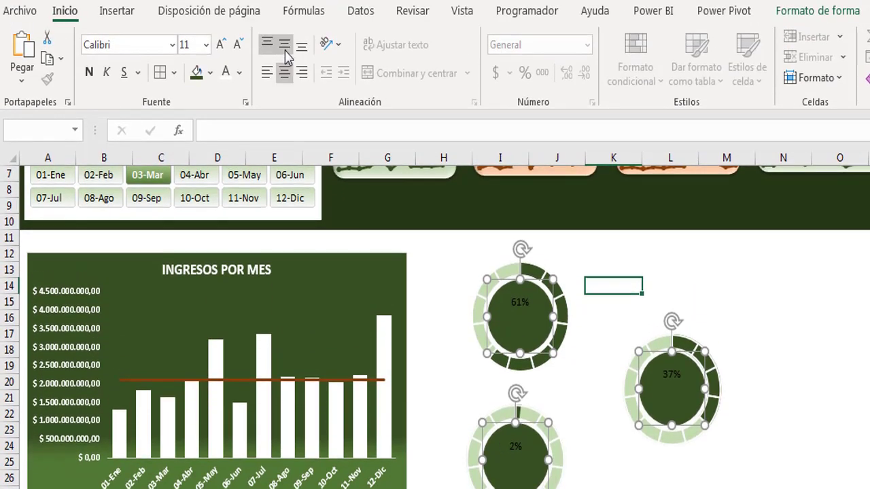
Middle-align the 61%, 2% and 37% labels inside the three dark circles
{"action": "left_click", "coordinate": [285, 49]}
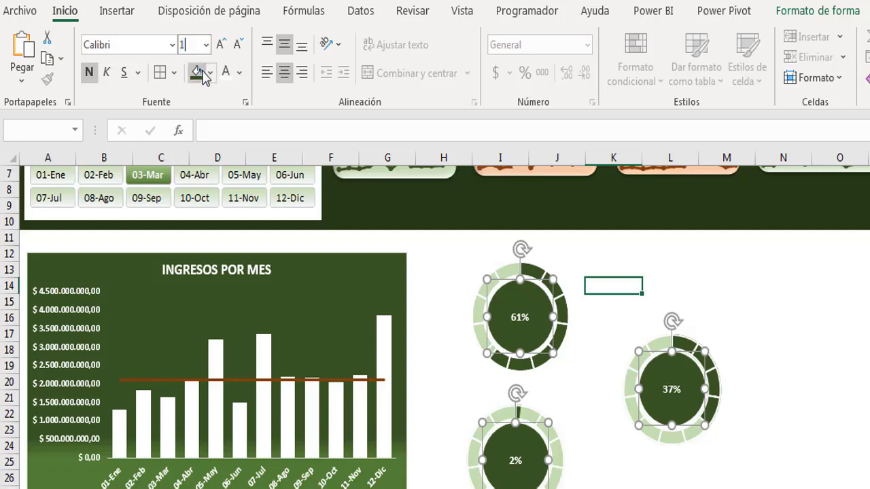
{"action": "left_click", "coordinate": [828, 403]}
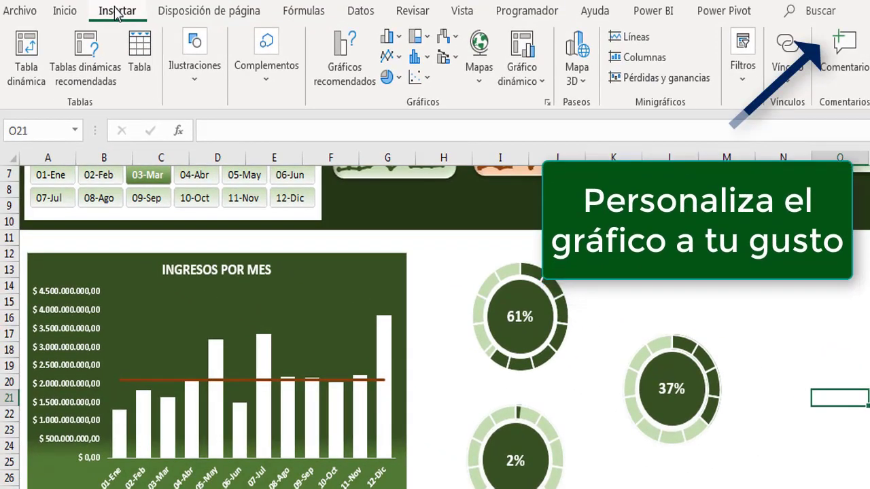
Draw a text box above the 61% ring with no fill and no outline
{"action": "left_click", "coordinate": [191, 76]}
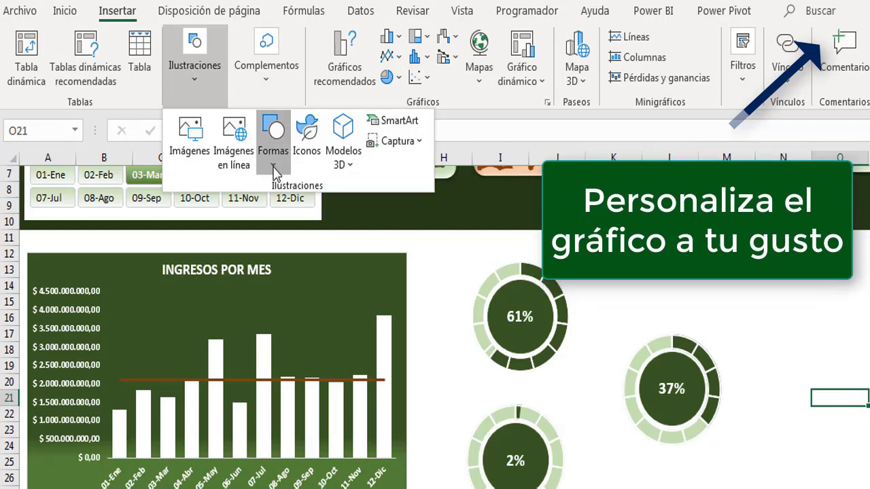
{"action": "left_click", "coordinate": [274, 167]}
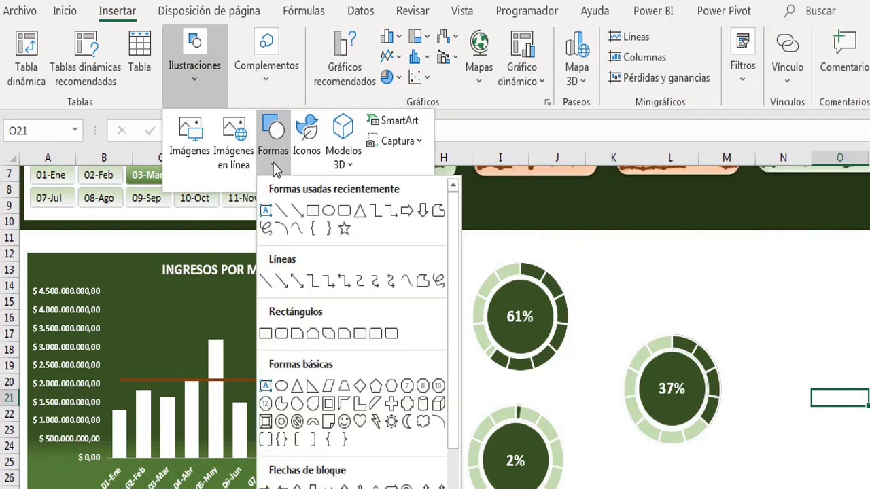
{"action": "left_click", "coordinate": [265, 212]}
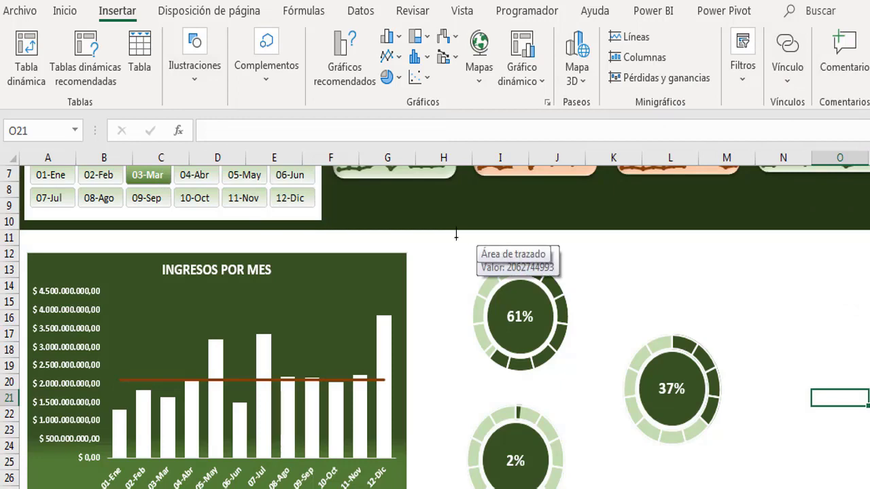
{"action": "left_click_drag", "start_coordinate": [456, 238], "coordinate": [578, 261]}
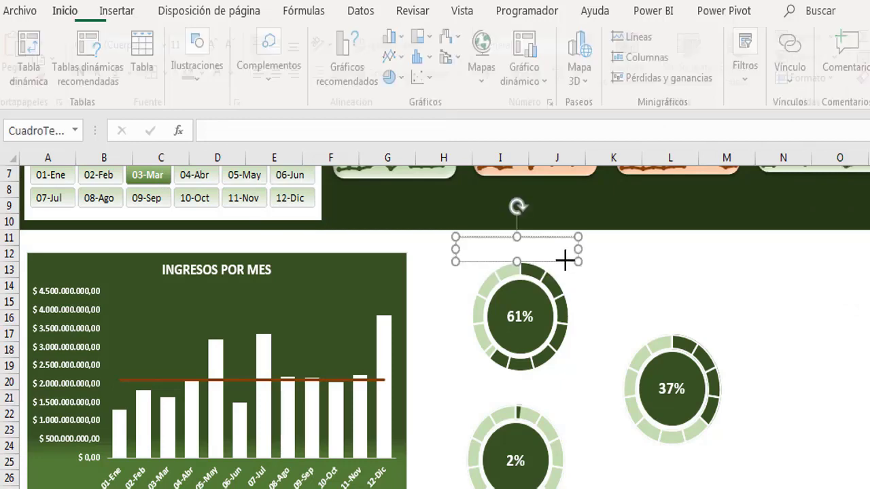
{"action": "right_click", "coordinate": [566, 262]}
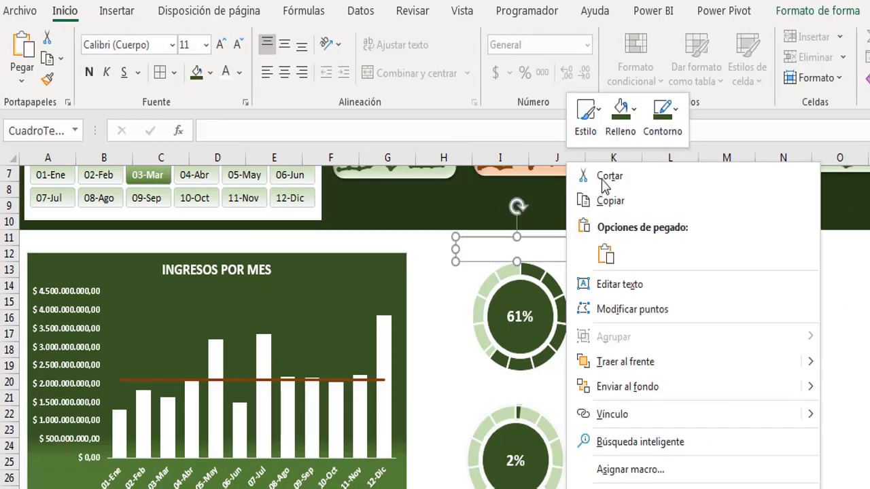
{"action": "left_click", "coordinate": [658, 129]}
{"action": "left_click", "coordinate": [620, 135]}
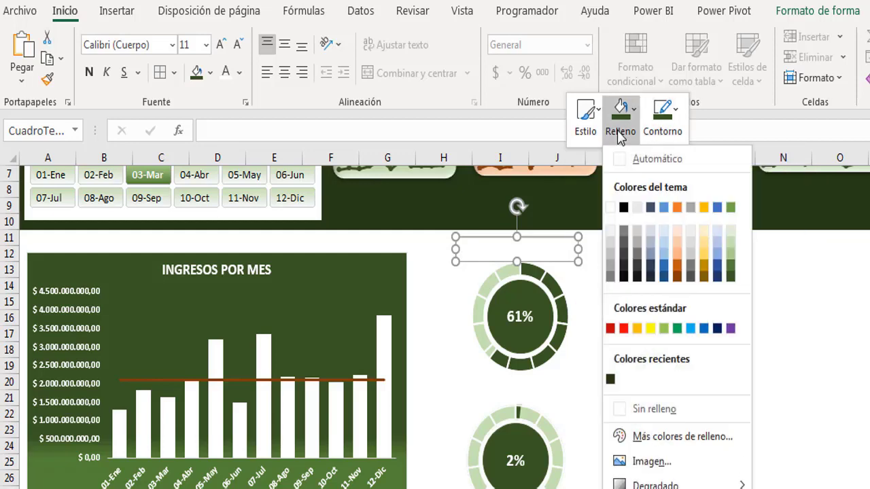
{"action": "left_click", "coordinate": [668, 410]}
{"action": "left_click", "coordinate": [662, 130]}
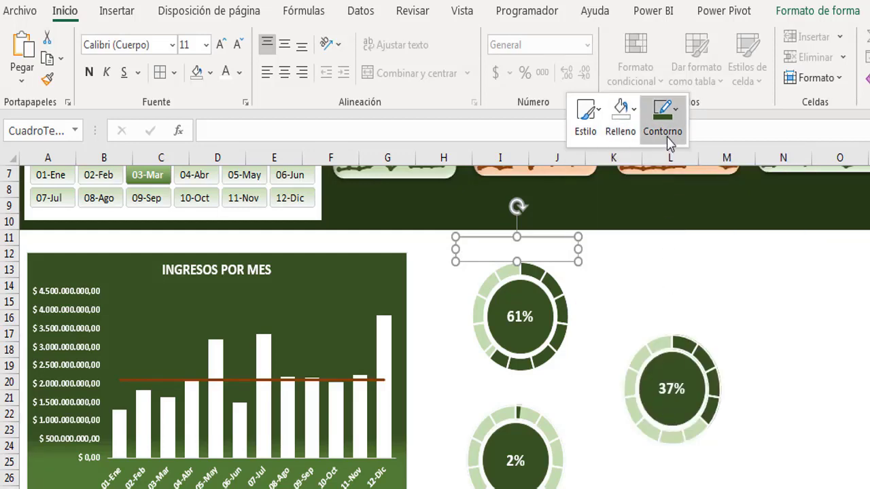
{"action": "left_click", "coordinate": [712, 408]}
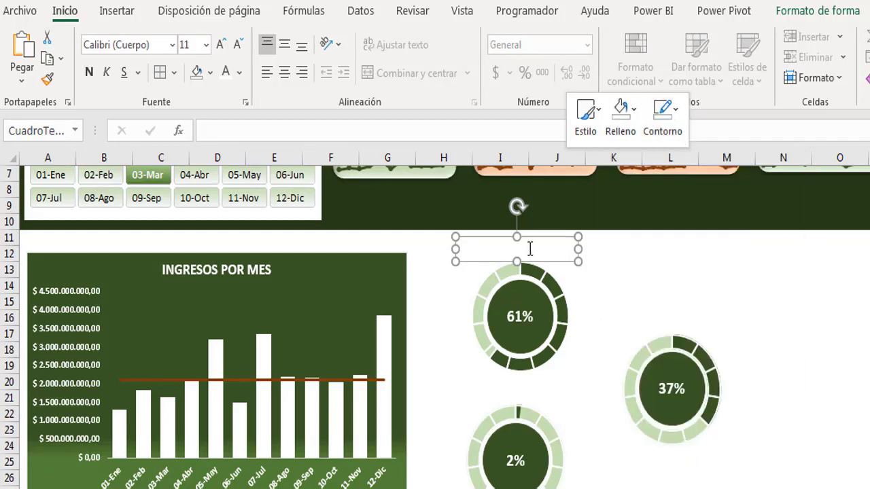
Type the centred, dark green 14 pt 'Mrg. del Costo' title and paste a copy
{"action": "left_click", "coordinate": [532, 257]}
{"action": "type", "text": "Mrg. del Costo"}
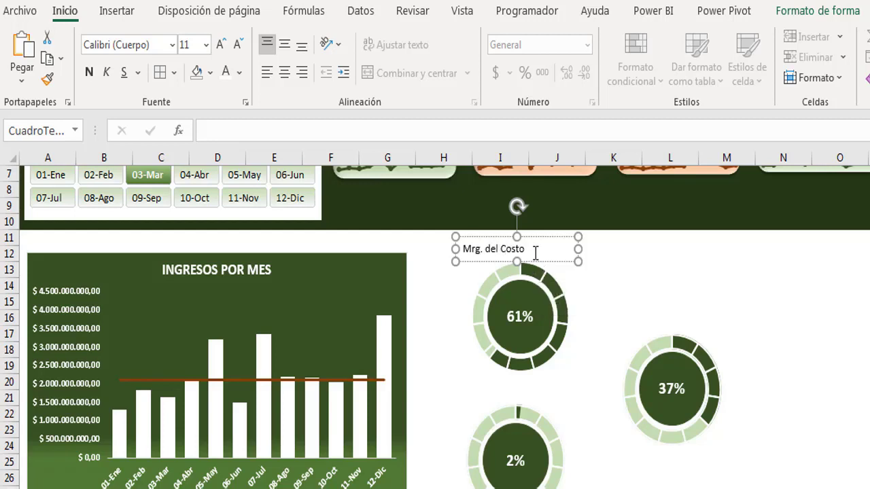
{"action": "left_click", "coordinate": [285, 73]}
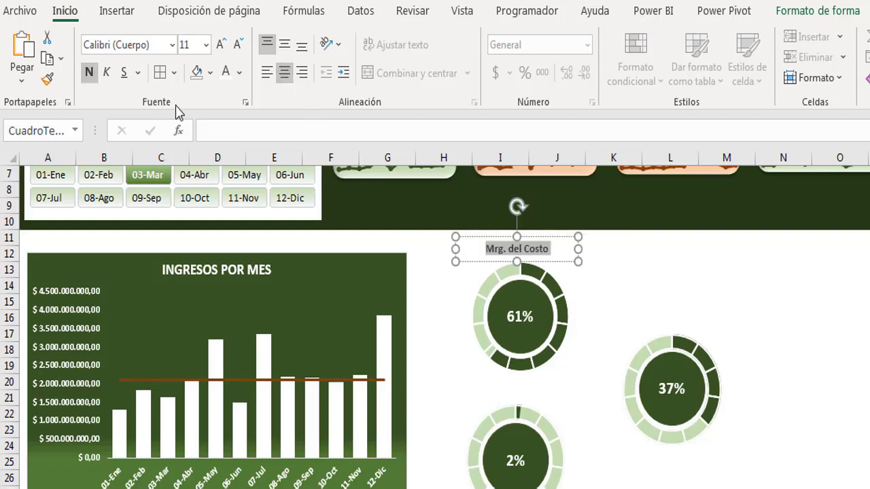
{"action": "left_click", "coordinate": [240, 74]}
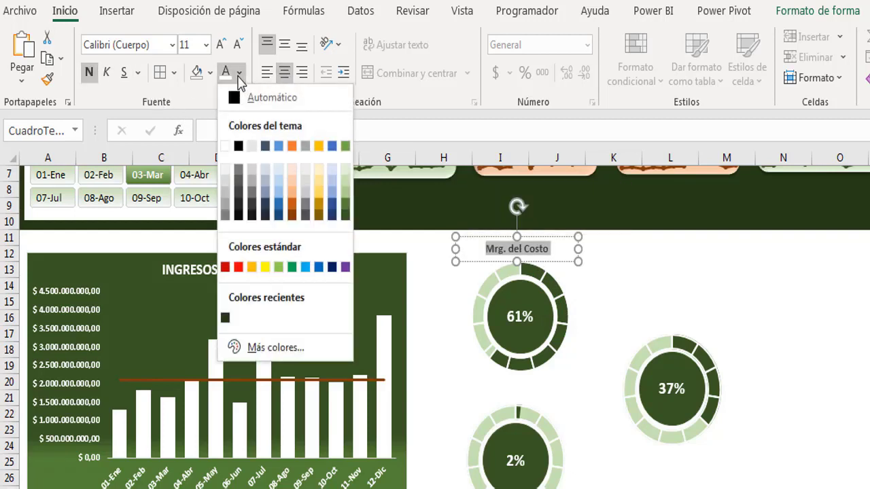
{"action": "left_click", "coordinate": [225, 319]}
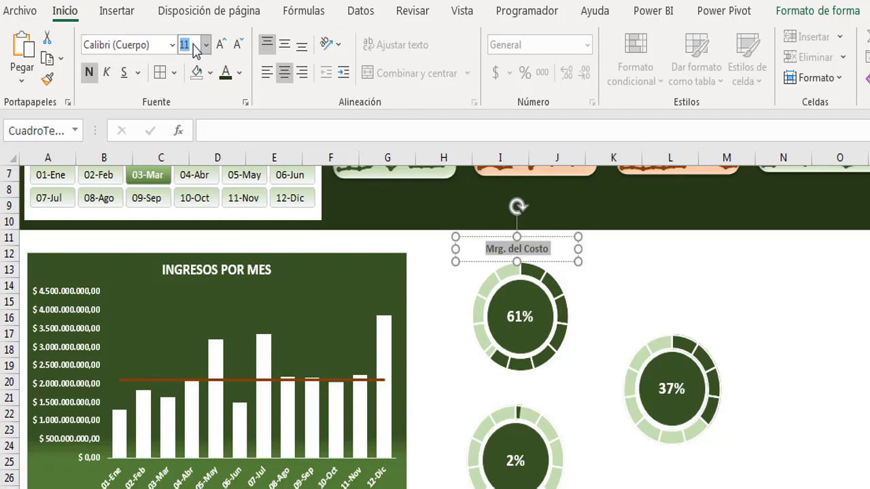
{"action": "left_click", "coordinate": [194, 45]}
{"action": "type", "text": "14"}
{"action": "key", "text": "Return"}
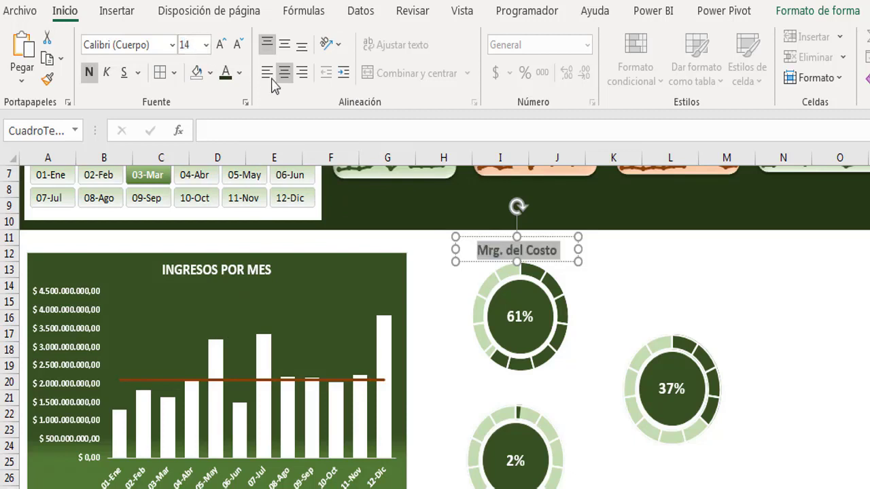
{"action": "left_click", "coordinate": [558, 261]}
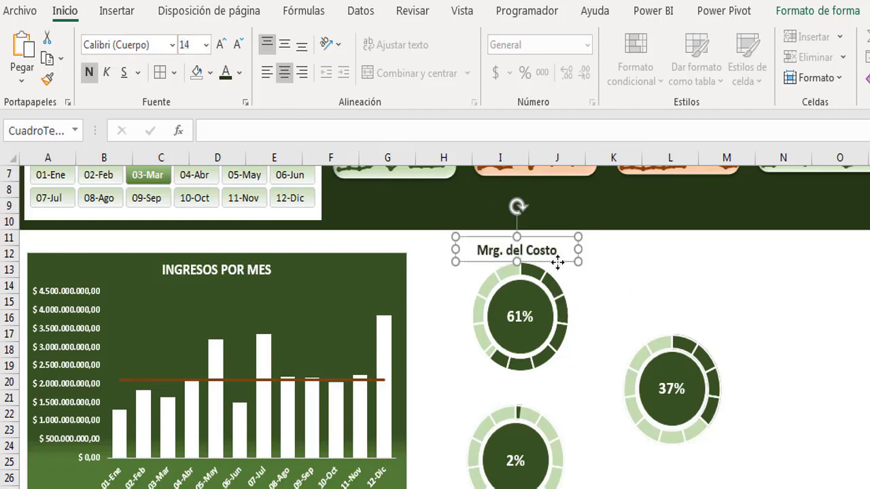
{"action": "left_click", "coordinate": [751, 282]}
{"action": "key", "text": "ctrl+v"}
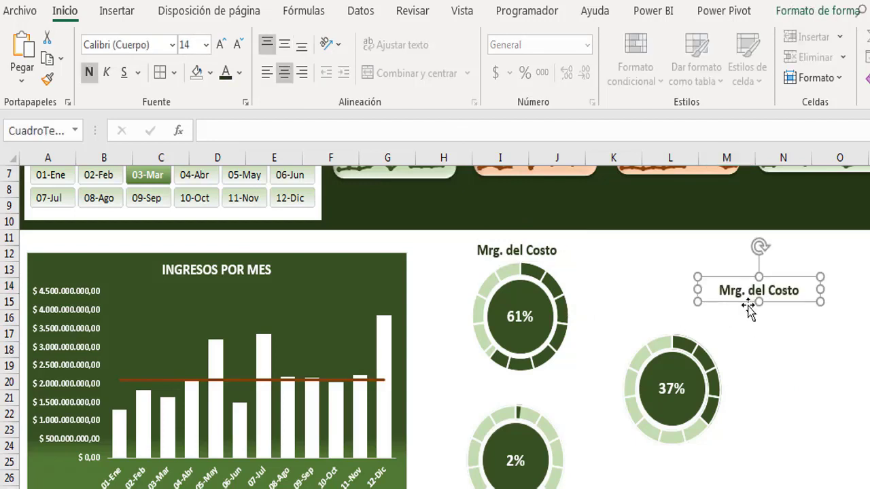
Move the copied title beside the 37% ring and change it to 'Mrg. de Utilidad'
{"action": "mouse_move", "coordinate": [732, 297]}
{"action": "left_mouse_down"}
{"action": "mouse_move", "coordinate": [673, 308]}
{"action": "mouse_move", "coordinate": [684, 324]}
{"action": "left_mouse_up"}
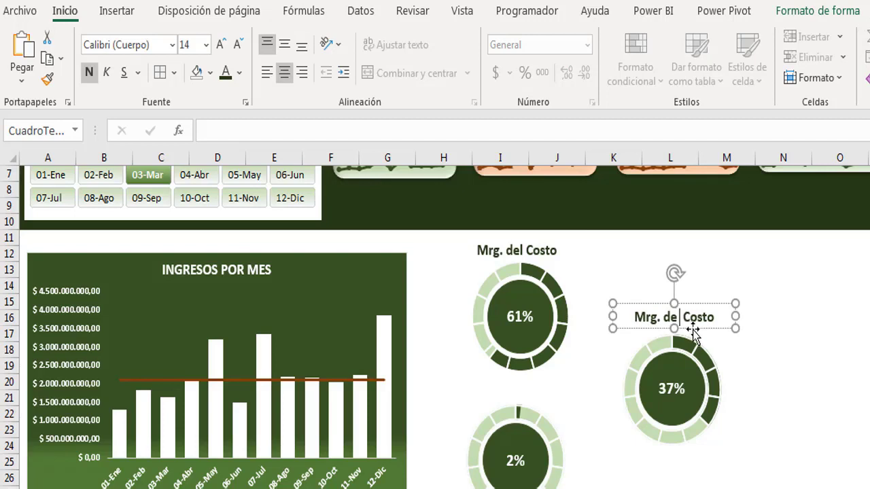
{"action": "type", "text": "Utilidad"}
{"action": "key", "text": "Delete"}
{"action": "key", "text": "Delete"}
{"action": "key", "text": "Delete"}
{"action": "key", "text": "Delete"}
{"action": "key", "text": "Delete"}
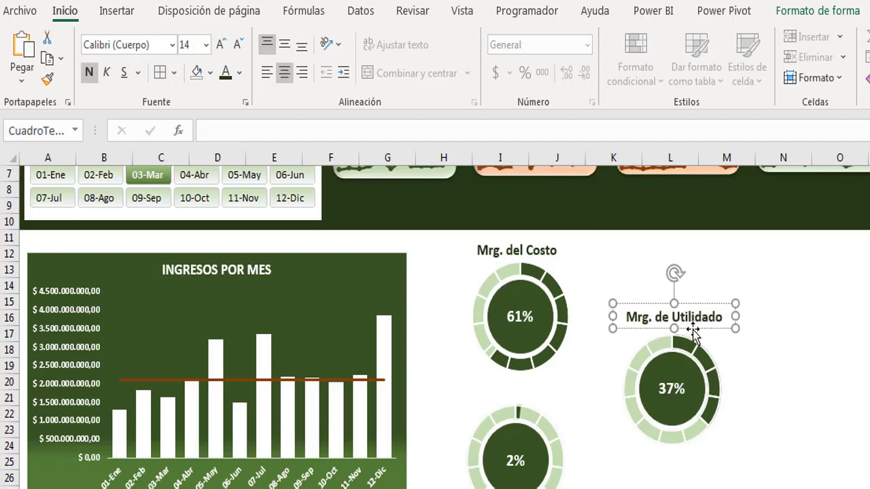
{"action": "key", "text": "Delete"}
Paste another title copy and place it above the 2% ring
{"action": "left_click", "coordinate": [762, 356]}
{"action": "key", "text": "ctrl+v"}
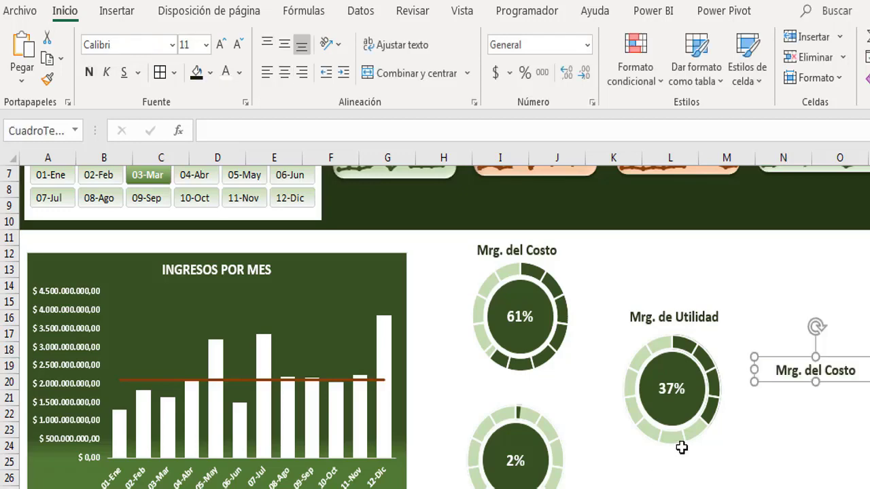
{"action": "left_click_drag", "start_coordinate": [746, 385], "coordinate": [509, 401]}
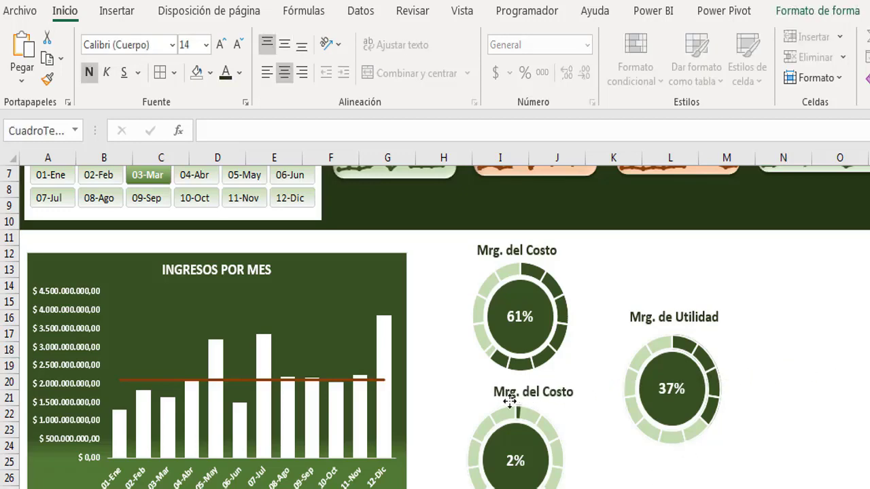